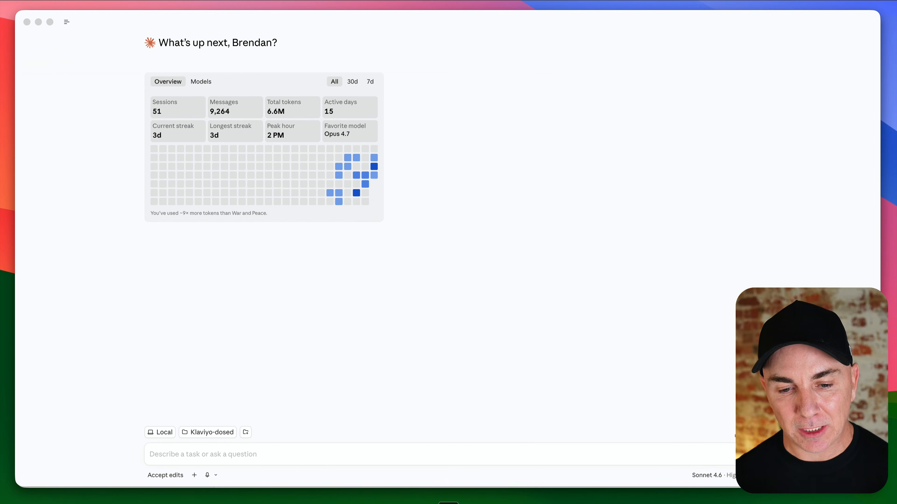
Step: Start a new Code session and check the working-directory folder options, keeping Klaviyo-dosed
{"action": "left_click", "coordinate": [67, 22]}
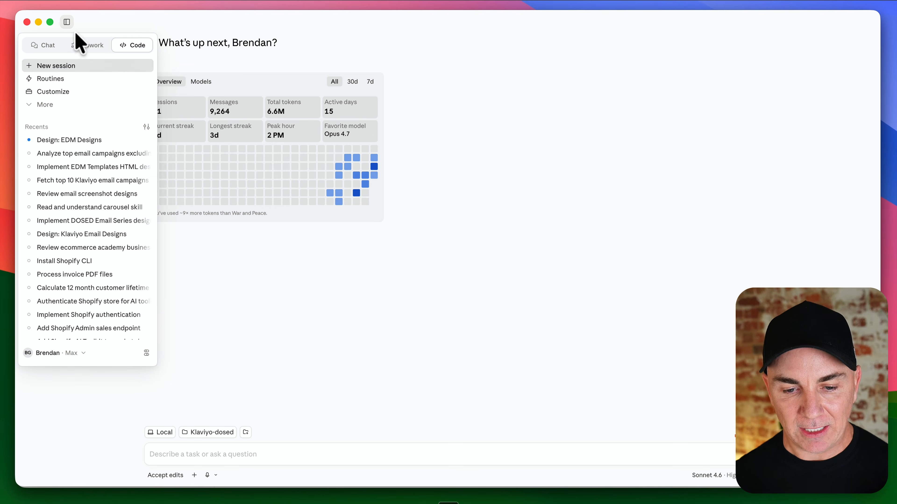
{"action": "left_click", "coordinate": [72, 66]}
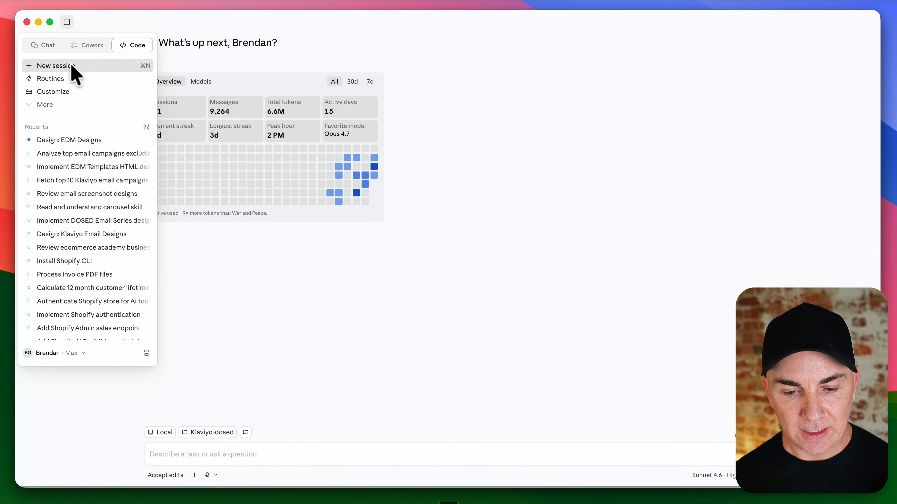
{"action": "left_click", "coordinate": [218, 433]}
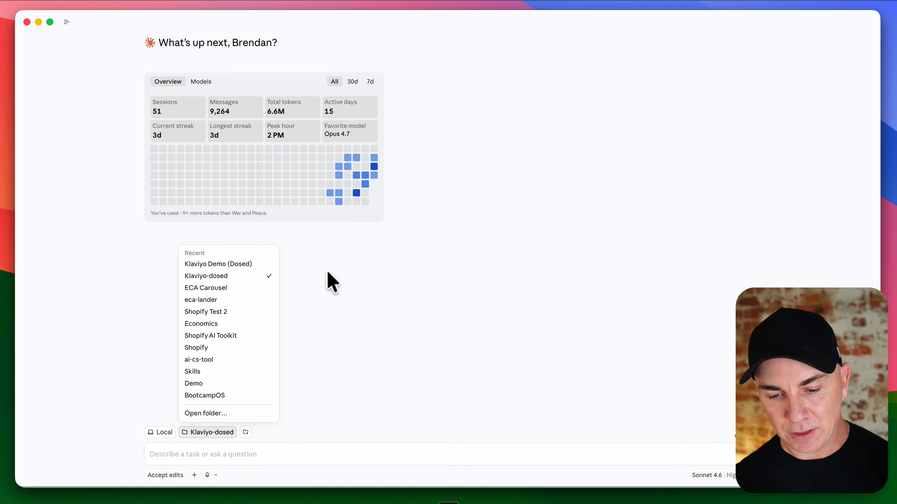
{"action": "left_click", "coordinate": [357, 279]}
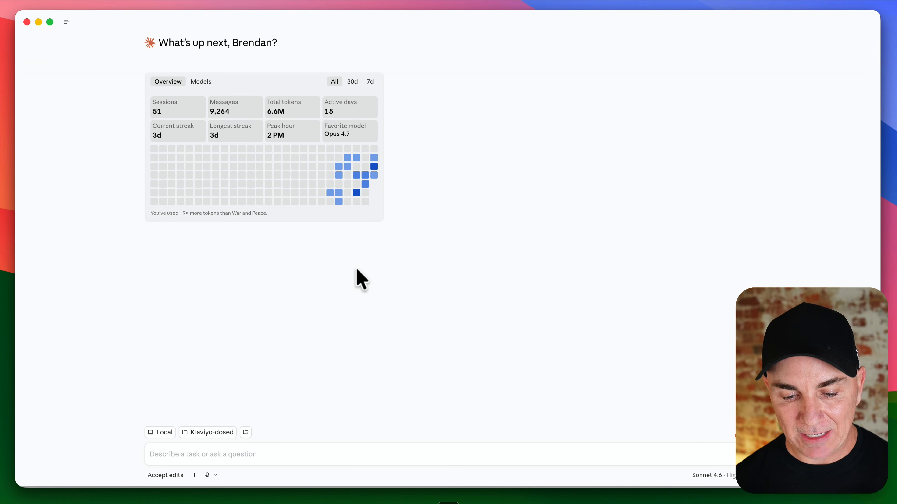
Step: Open the connector management page and start browsing the connectors directory
{"action": "left_click", "coordinate": [194, 475]}
{"action": "mouse_move", "coordinate": [214, 447]}
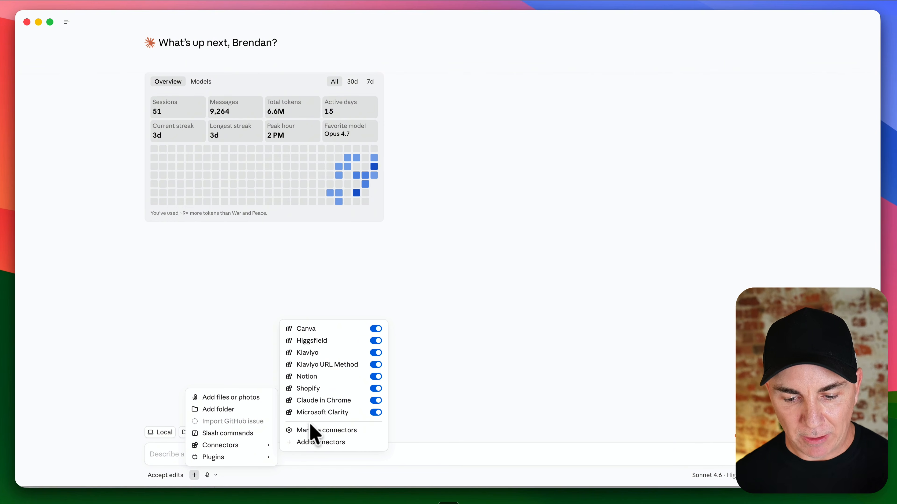
{"action": "left_click", "coordinate": [311, 430]}
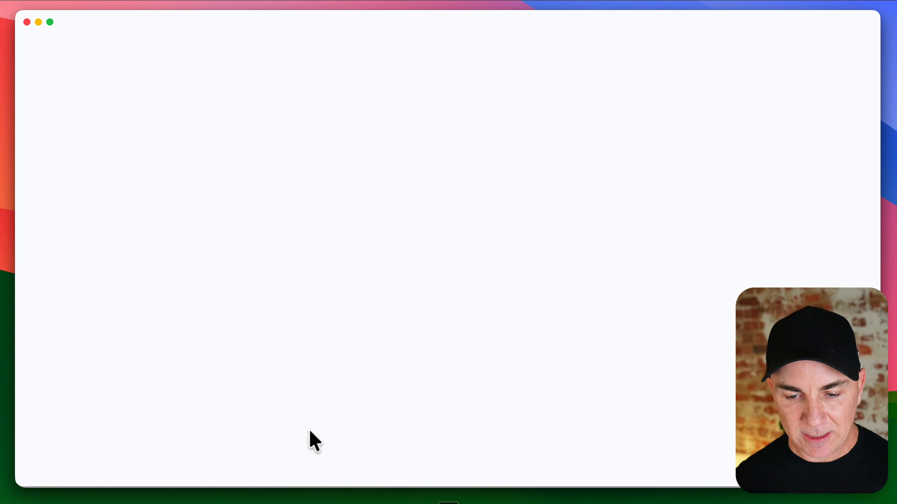
{"action": "left_click", "coordinate": [302, 48]}
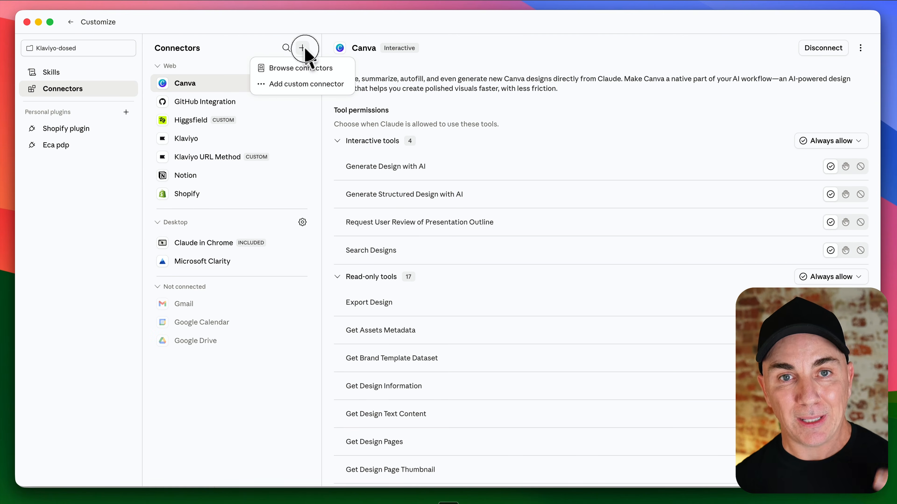
{"action": "left_click", "coordinate": [301, 67]}
Step: Search the connector directory for klaviyo, then close it and return to the session
{"action": "left_click", "coordinate": [350, 73]}
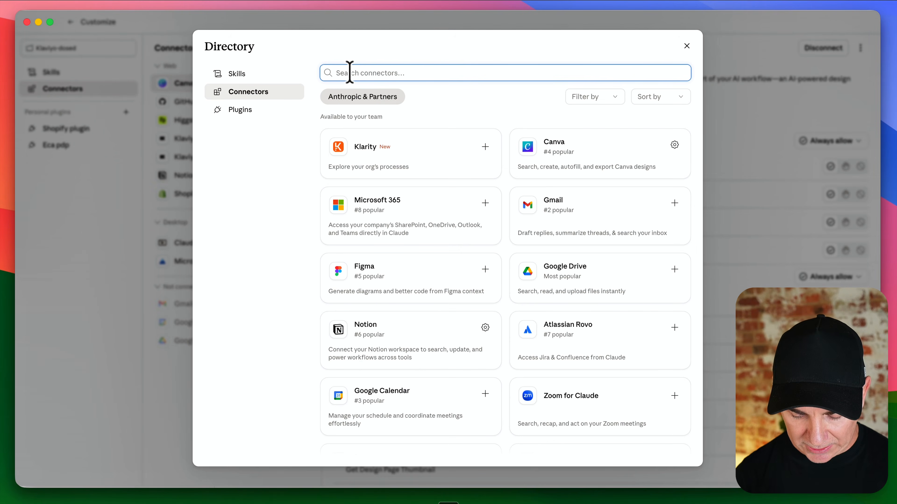
{"action": "type", "text": "klaviyo"}
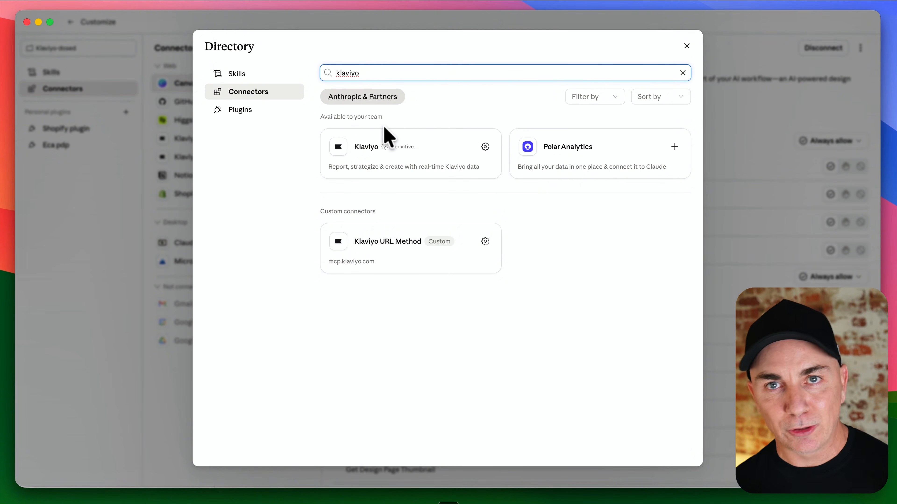
{"action": "left_click", "coordinate": [686, 46]}
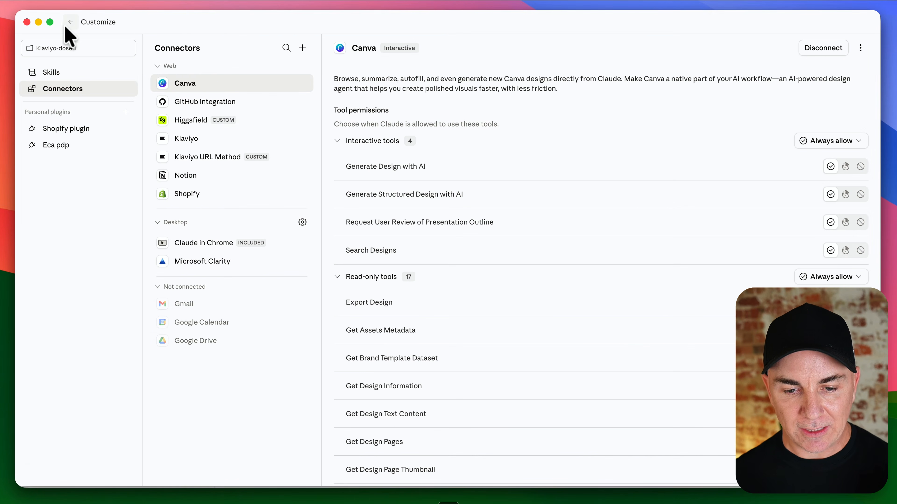
{"action": "left_click", "coordinate": [70, 22]}
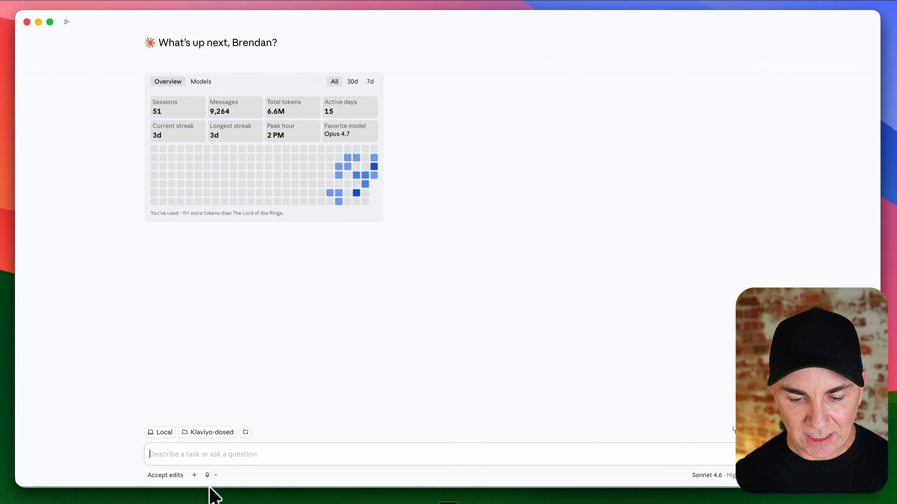
Step: Check which connectors are enabled for the session, including Klaviyo
{"action": "left_click", "coordinate": [194, 475]}
{"action": "mouse_move", "coordinate": [230, 445]}
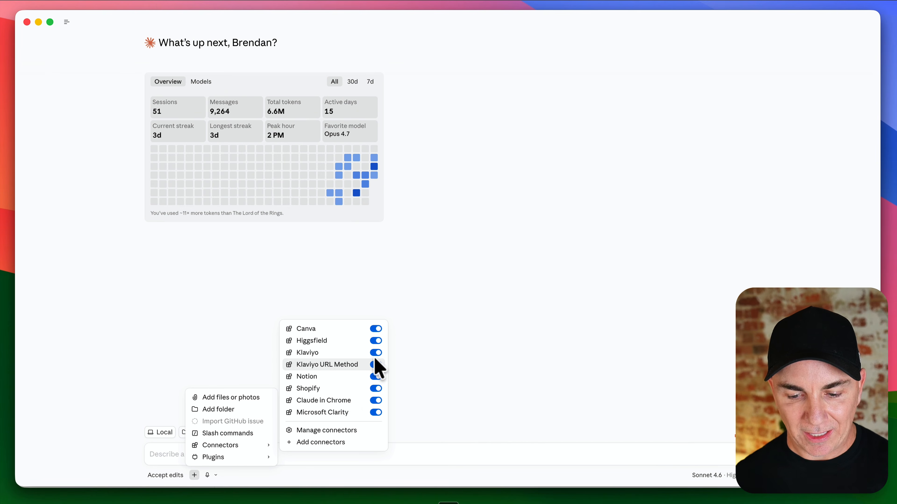
{"action": "left_click", "coordinate": [474, 339]}
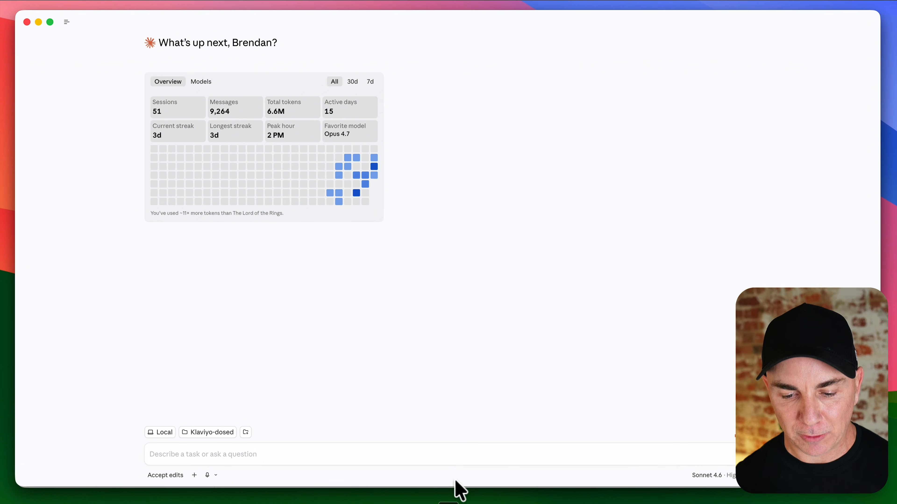
Step: Dictate a prompt asking Claude to log into Klaviyo and return the top five performing campaigns that aren't sales or promotions
{"action": "left_click", "coordinate": [342, 453]}
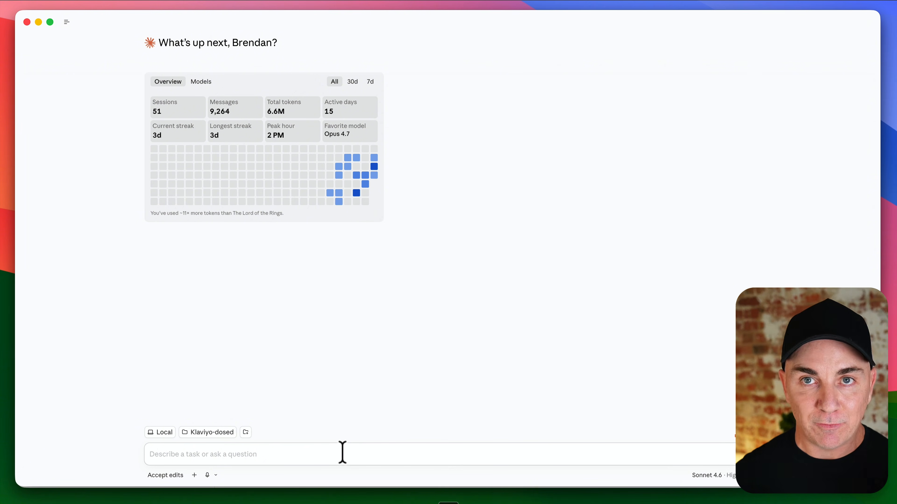
{"action": "key", "text": "fn+space"}
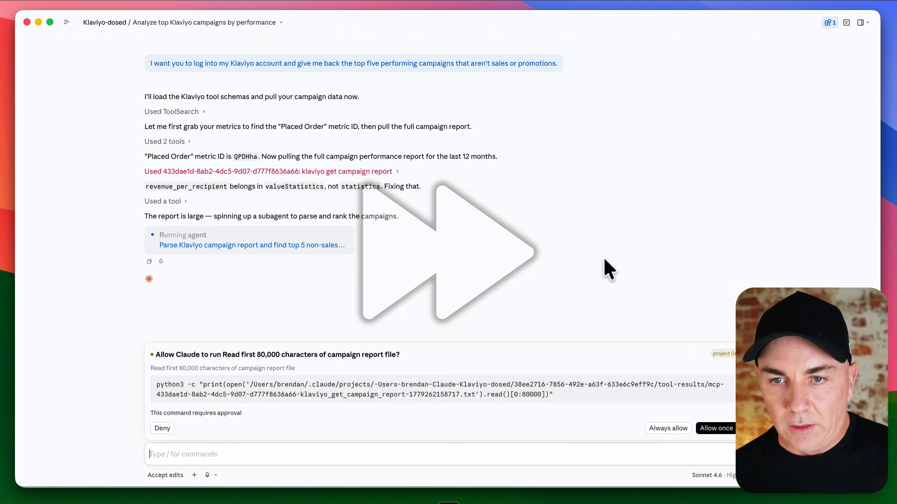
Step: Always allow Claude to read the campaign report file and review the top five campaigns it returns
{"action": "left_click", "coordinate": [680, 427]}
{"action": "scroll", "coordinate": [367, 211], "scroll_direction": "up", "scroll_amount": 5}
{"action": "scroll", "coordinate": [367, 215], "scroll_direction": "up", "scroll_amount": 2}
{"action": "scroll", "coordinate": [367, 216], "scroll_direction": "down", "scroll_amount": 4}
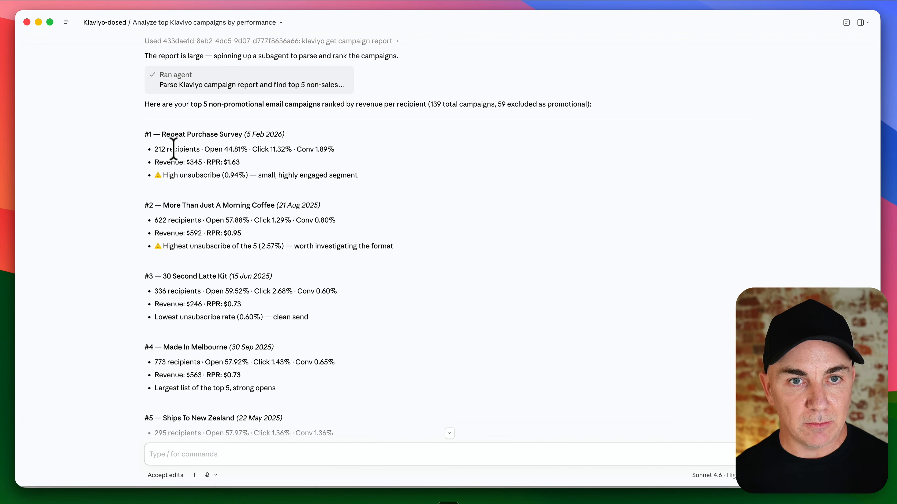
{"action": "scroll", "coordinate": [174, 145], "scroll_direction": "down", "scroll_amount": 6}
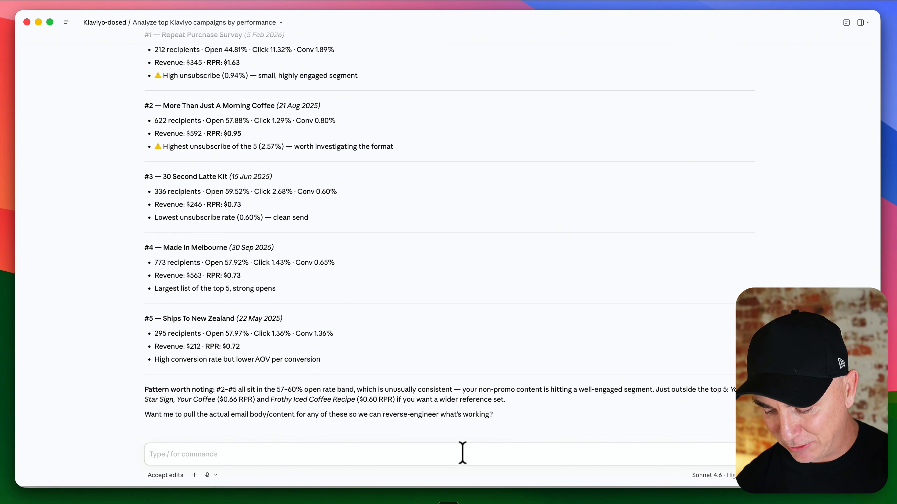
Step: Dictate a follow-up to pull the top campaigns' content and visuals and reverse-engineer the next best email, then review the recommendation
{"action": "key", "text": "fn+space"}
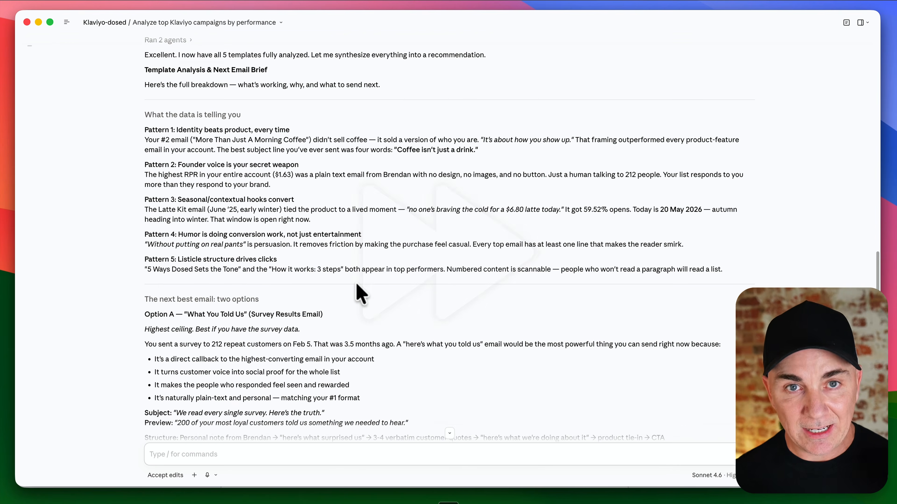
{"action": "scroll", "coordinate": [360, 293], "scroll_direction": "down", "scroll_amount": 1}
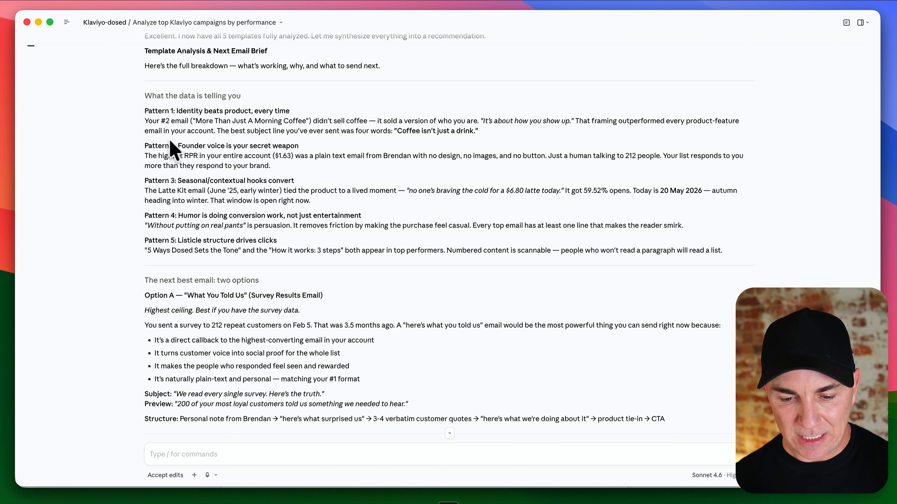
{"action": "scroll", "coordinate": [200, 156], "scroll_direction": "down", "scroll_amount": 5}
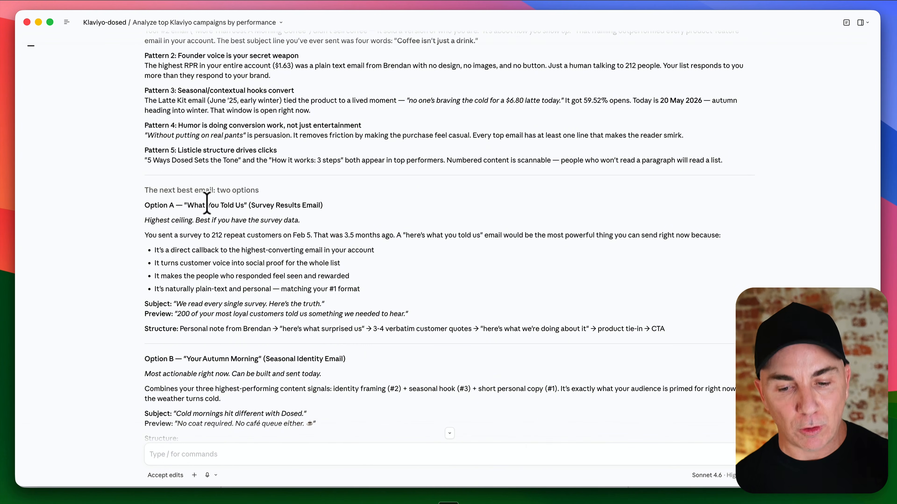
{"action": "scroll", "coordinate": [173, 209], "scroll_direction": "down", "scroll_amount": 2}
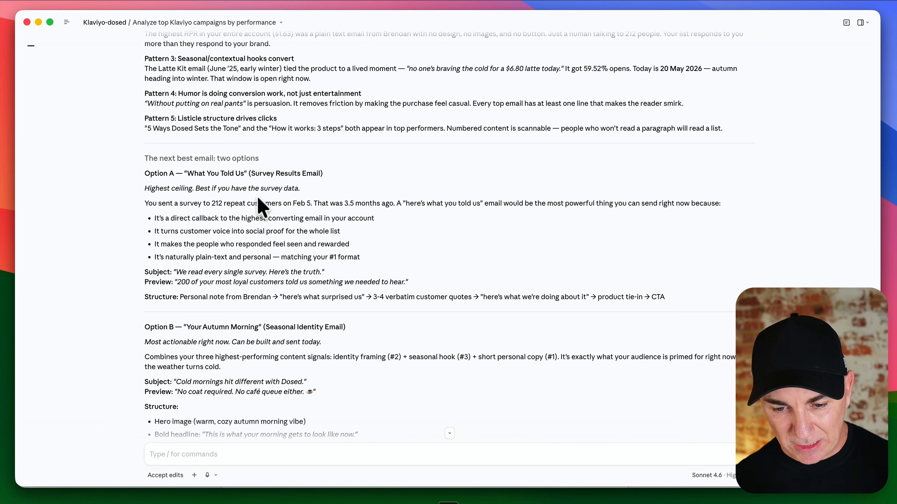
{"action": "scroll", "coordinate": [262, 206], "scroll_direction": "down", "scroll_amount": 6}
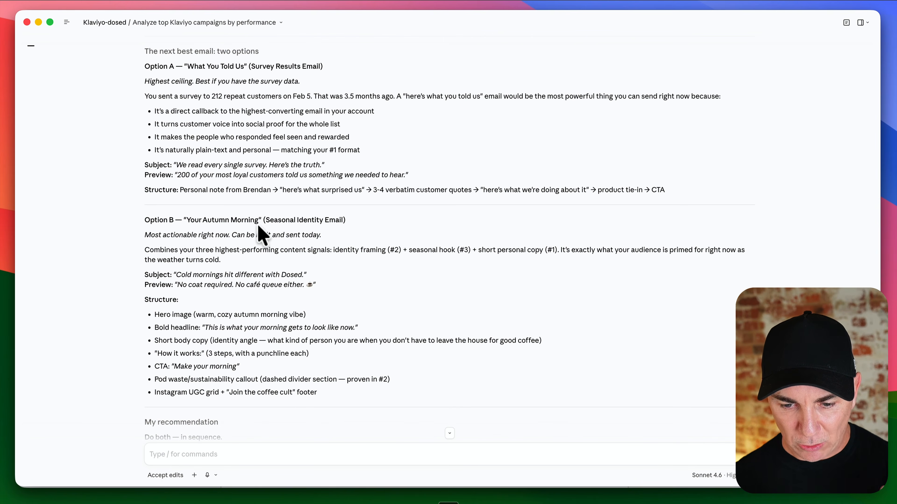
{"action": "scroll", "coordinate": [267, 226], "scroll_direction": "down", "scroll_amount": 1}
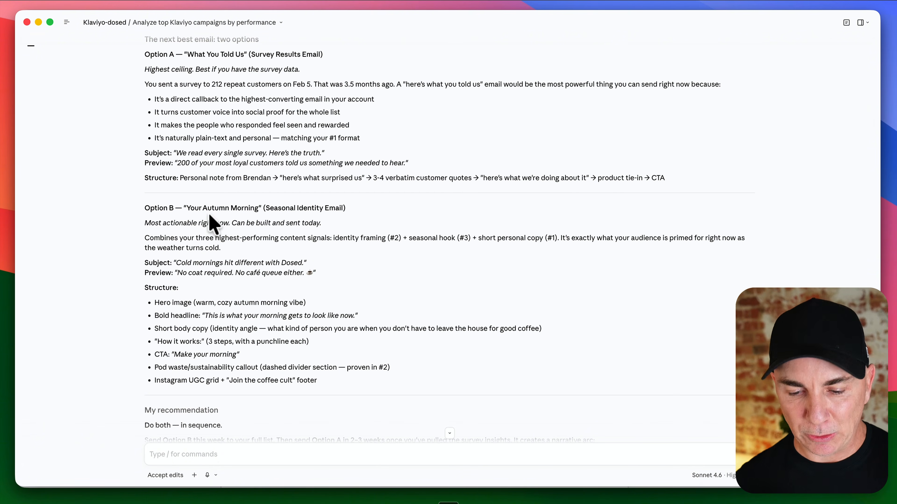
{"action": "scroll", "coordinate": [322, 226], "scroll_direction": "up", "scroll_amount": 10}
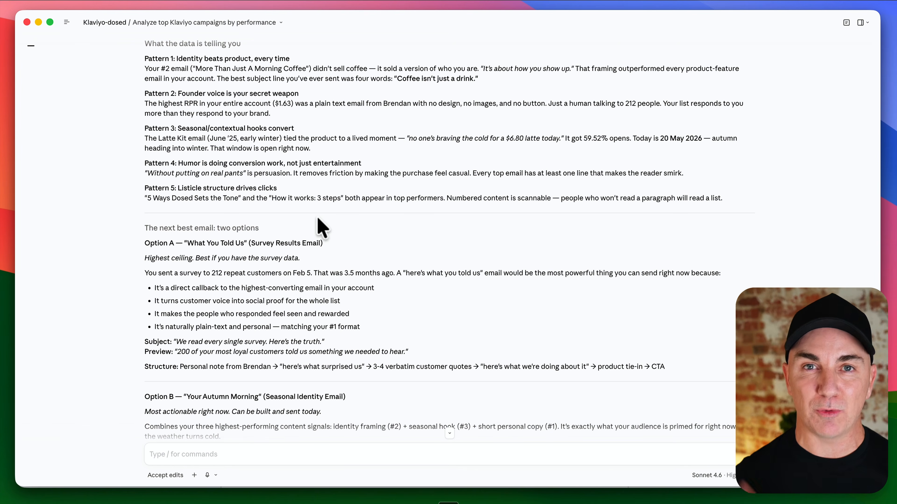
{"action": "scroll", "coordinate": [319, 226], "scroll_direction": "down", "scroll_amount": 5}
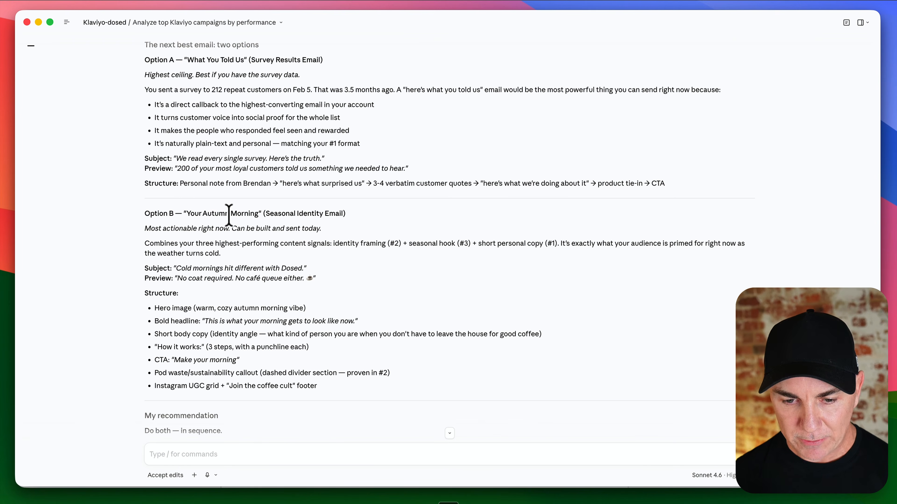
Step: Switch to the browser and open the Kylie Cosmetics brand page on Milled by searching for kylie
{"action": "key", "text": "super+Tab"}
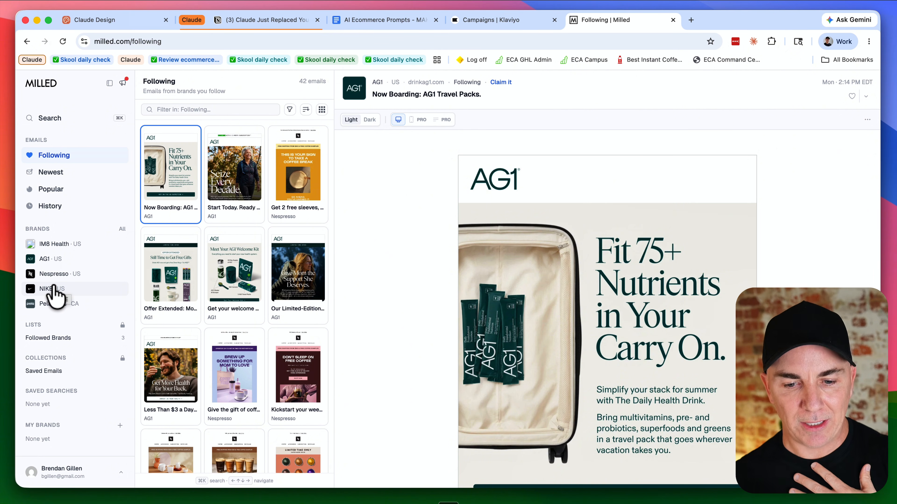
{"action": "left_click", "coordinate": [62, 118]}
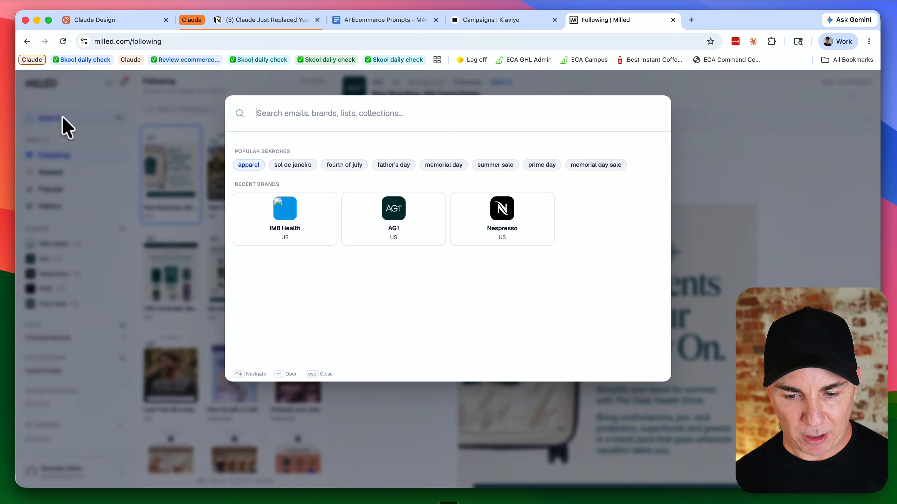
{"action": "type", "text": "kylie"}
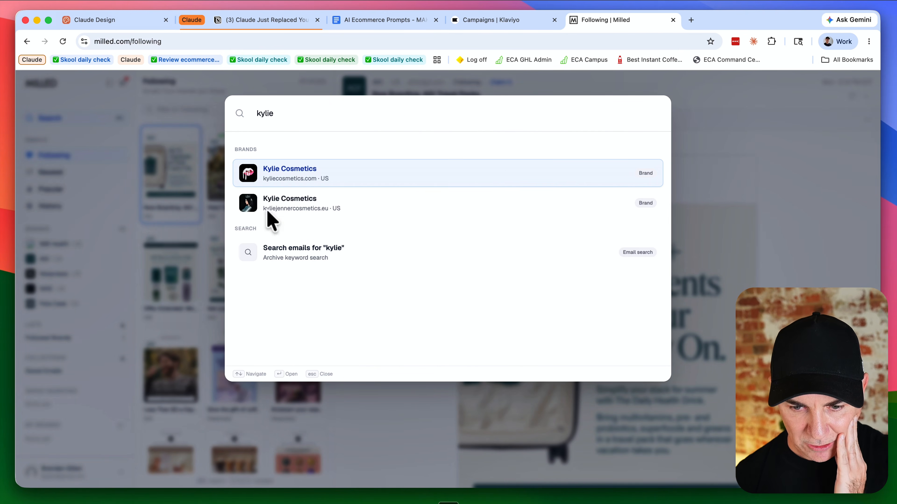
{"action": "left_click", "coordinate": [301, 174]}
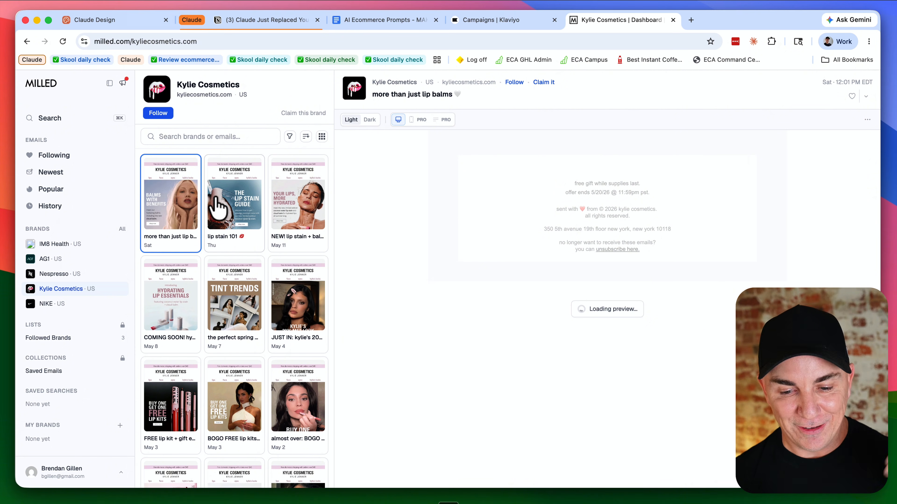
Step: Browse Nespresso's emails on Milled and open the 'Discover the perks of shopping with Nespresso' email
{"action": "scroll", "coordinate": [217, 207], "scroll_direction": "down", "scroll_amount": 5}
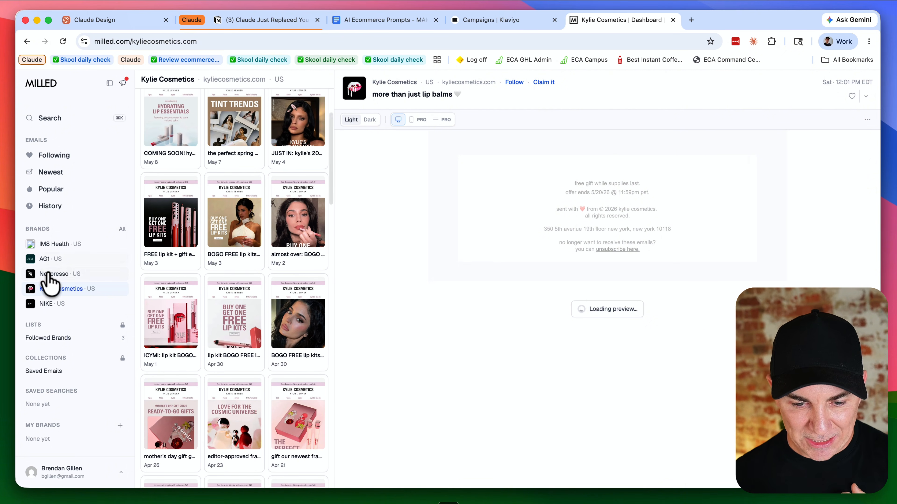
{"action": "left_click", "coordinate": [50, 275]}
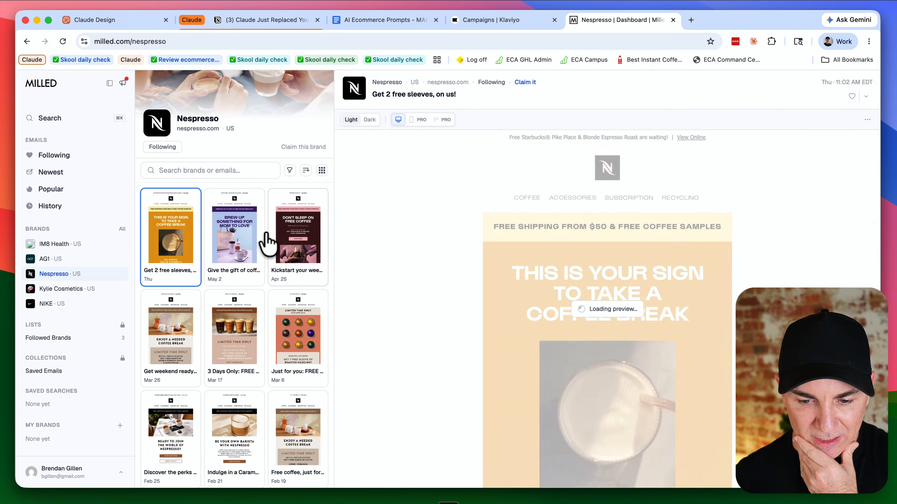
{"action": "scroll", "coordinate": [438, 285], "scroll_direction": "down", "scroll_amount": 3}
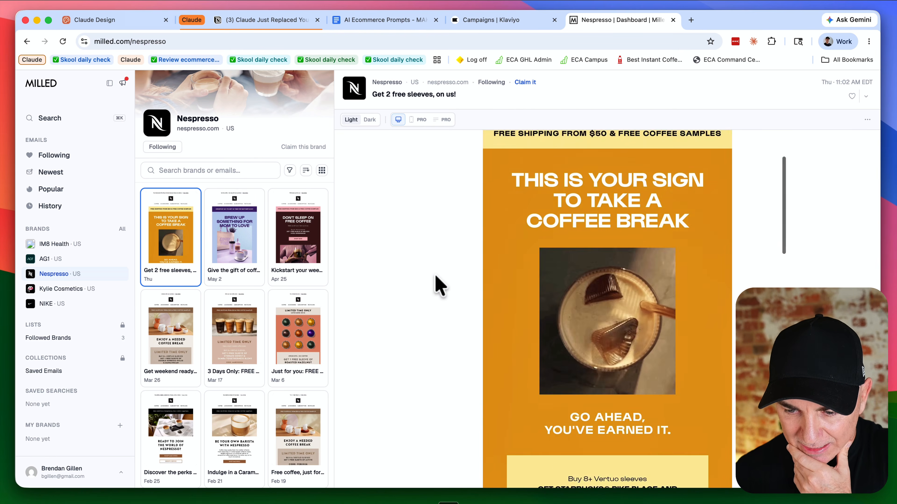
{"action": "scroll", "coordinate": [438, 286], "scroll_direction": "down", "scroll_amount": 15}
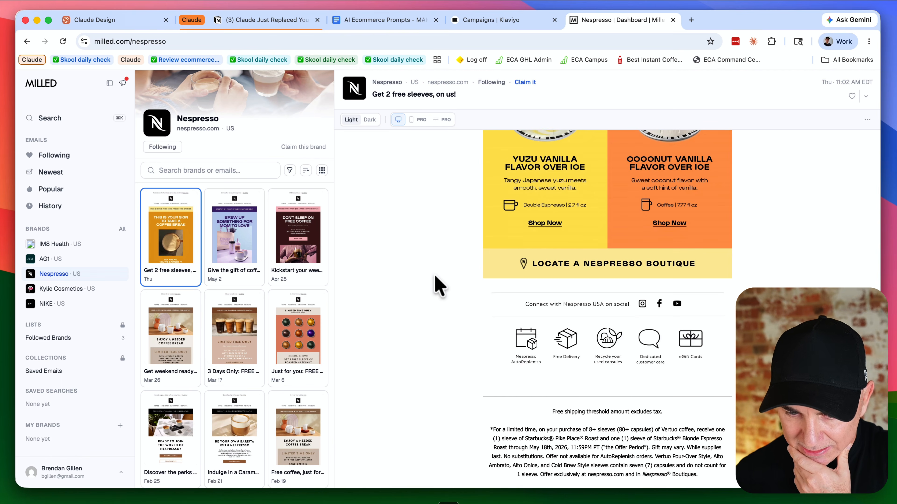
{"action": "scroll", "coordinate": [244, 272], "scroll_direction": "down", "scroll_amount": 2}
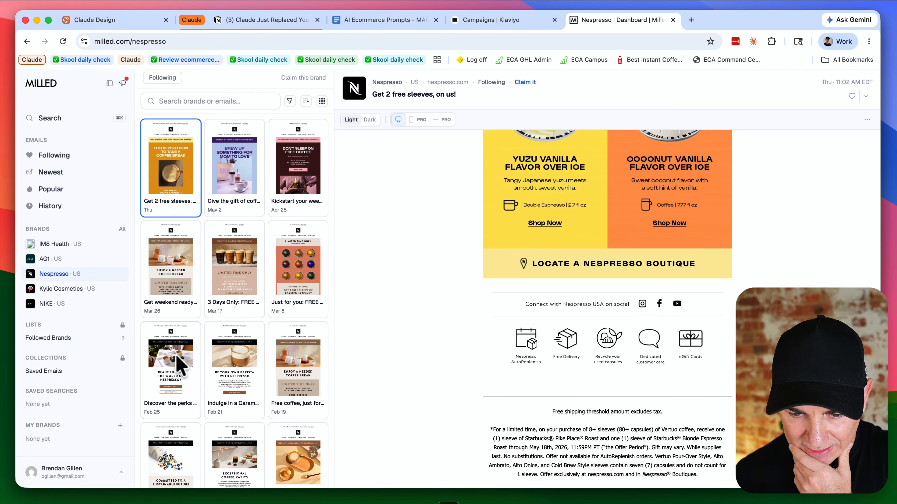
{"action": "left_click", "coordinate": [177, 357]}
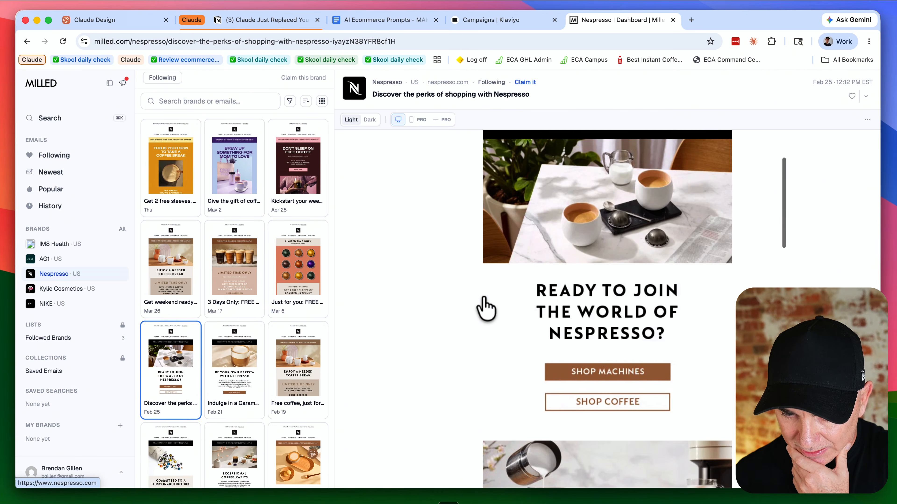
Step: Scroll through the Nespresso perks email, then open and browse the 'Supporting sustainability with every sip' email
{"action": "scroll", "coordinate": [486, 308], "scroll_direction": "down", "scroll_amount": 10}
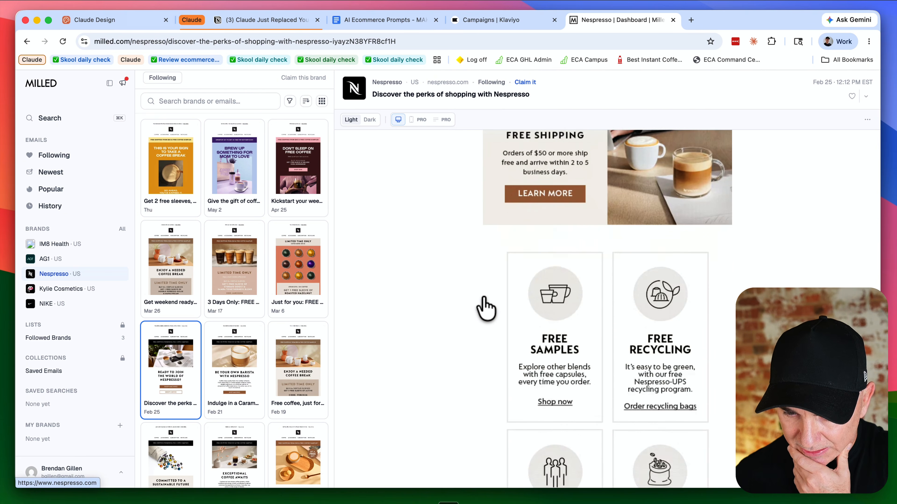
{"action": "scroll", "coordinate": [485, 308], "scroll_direction": "down", "scroll_amount": 7}
{"action": "scroll", "coordinate": [256, 311], "scroll_direction": "down", "scroll_amount": 3}
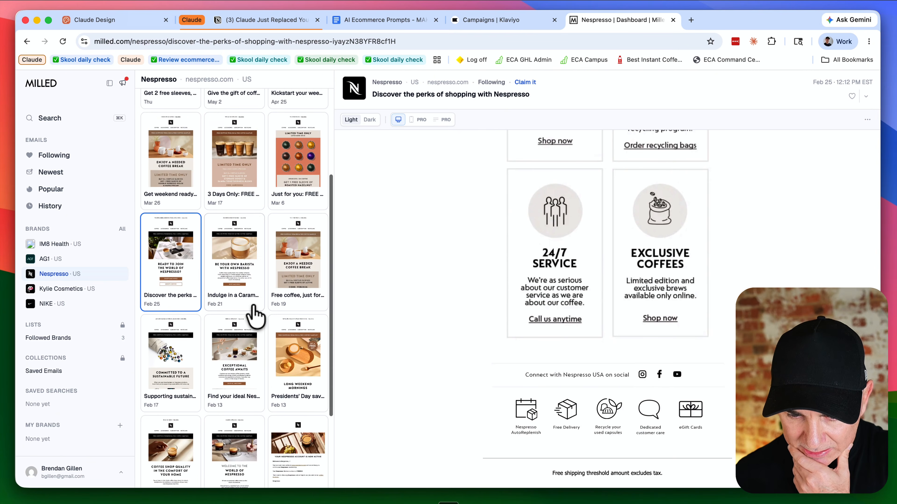
{"action": "scroll", "coordinate": [256, 313], "scroll_direction": "down", "scroll_amount": 2}
{"action": "left_click", "coordinate": [182, 319]}
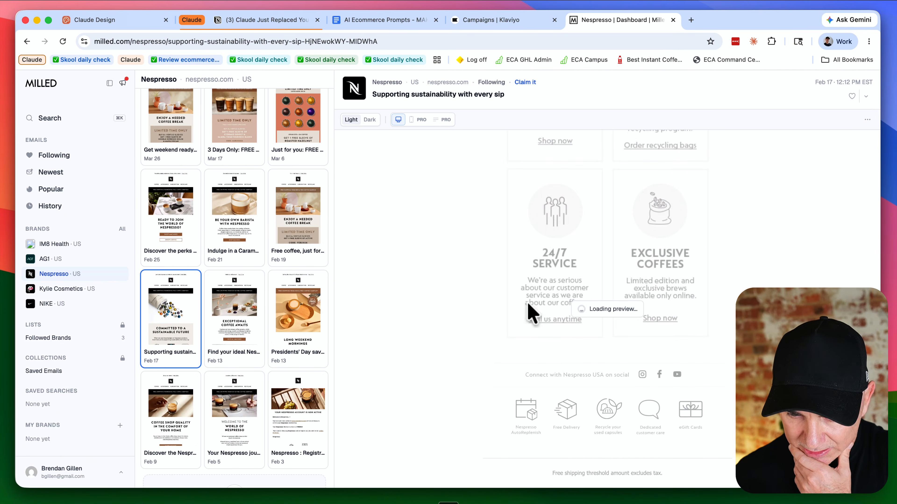
{"action": "scroll", "coordinate": [528, 309], "scroll_direction": "down", "scroll_amount": 6}
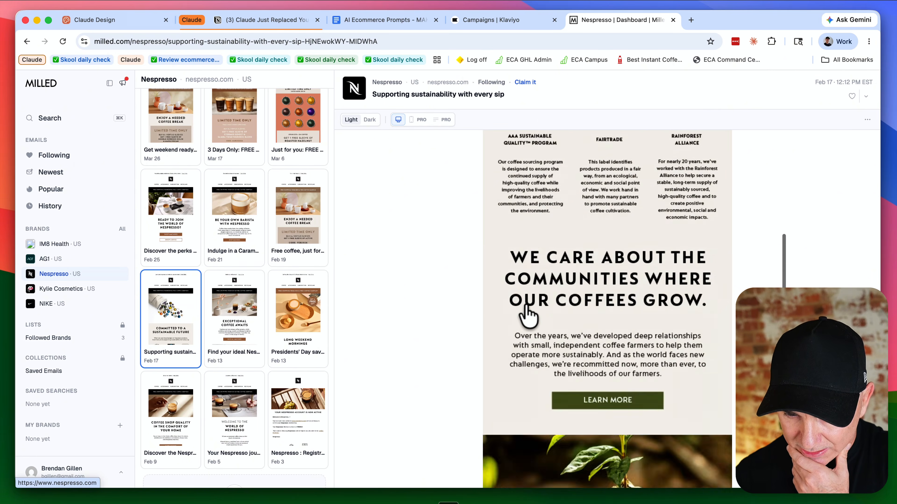
Step: Open AG1's brand page on Milled and scroll through the 'Now Boarding: AG1 Travel Packs.' email
{"action": "key", "text": "Down"}
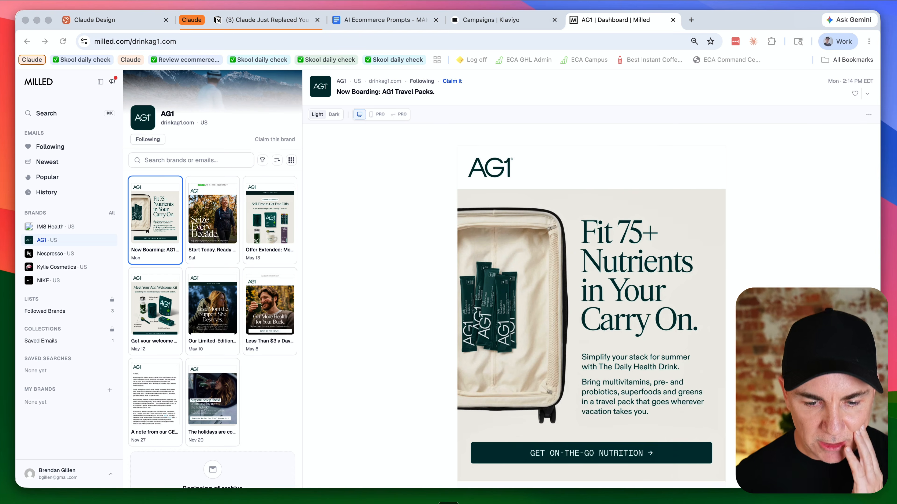
{"action": "left_click", "coordinate": [48, 253]}
{"action": "left_click", "coordinate": [45, 240]}
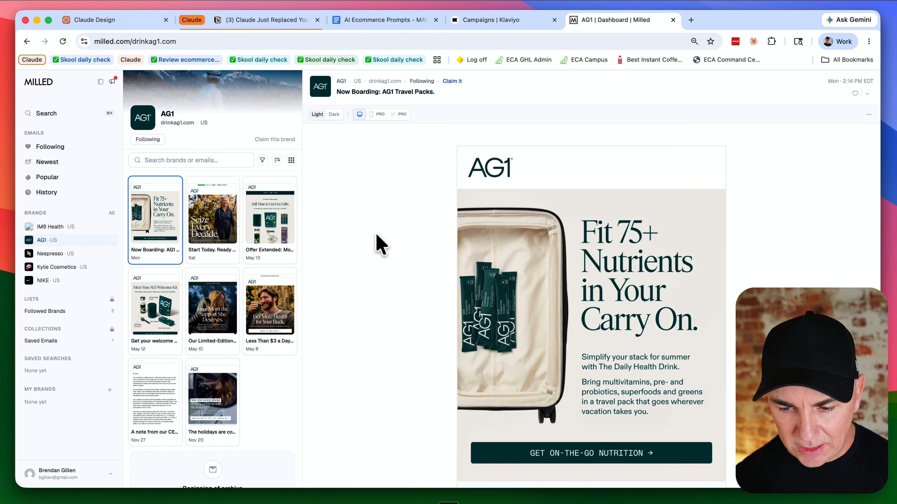
{"action": "scroll", "coordinate": [530, 270], "scroll_direction": "down", "scroll_amount": 5}
{"action": "scroll", "coordinate": [533, 271], "scroll_direction": "down", "scroll_amount": 5}
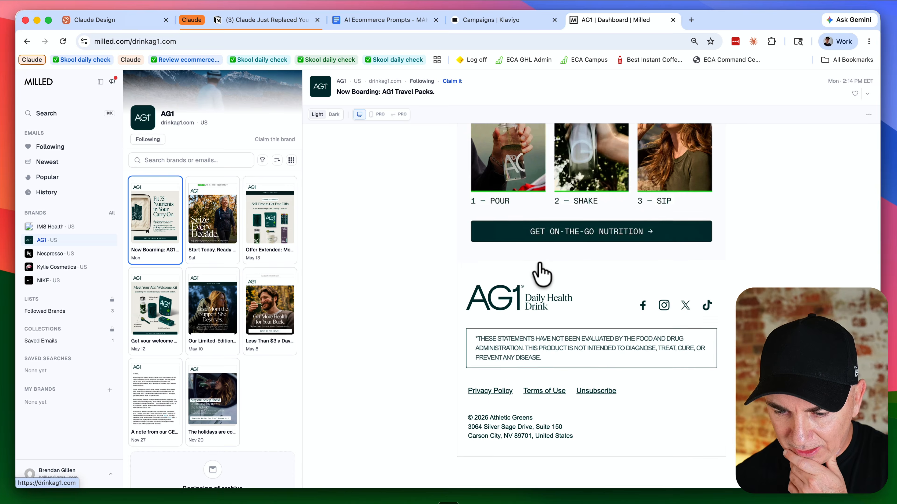
{"action": "scroll", "coordinate": [540, 270], "scroll_direction": "up", "scroll_amount": 15}
{"action": "scroll", "coordinate": [539, 272], "scroll_direction": "down", "scroll_amount": 10}
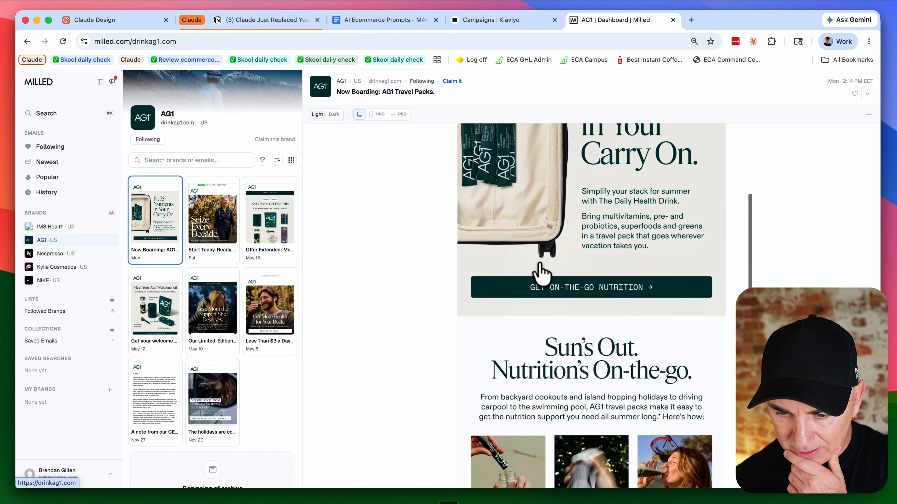
{"action": "scroll", "coordinate": [541, 274], "scroll_direction": "up", "scroll_amount": 10}
Step: Browse AG1's 'Start Today. Ready for Tomorrow.' email, then reopen the 'Now Boarding: AG1 Travel Packs.' email
{"action": "left_click", "coordinate": [214, 226]}
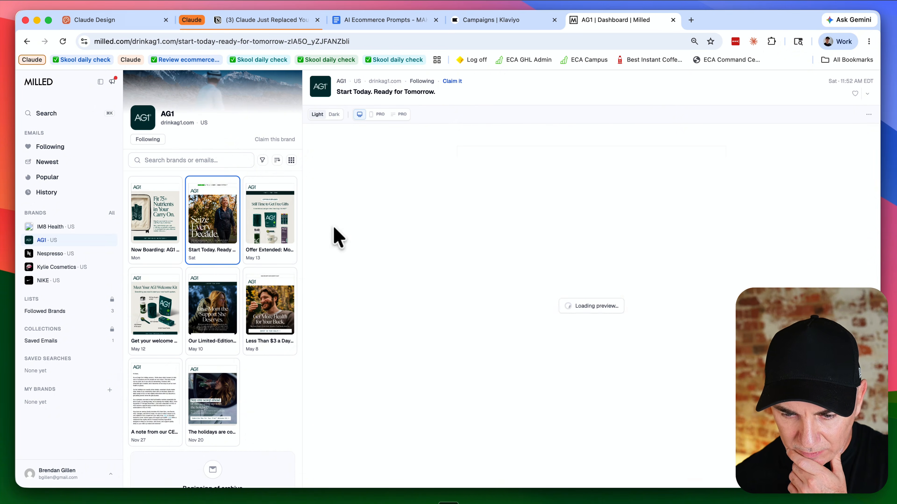
{"action": "scroll", "coordinate": [536, 261], "scroll_direction": "down", "scroll_amount": 10}
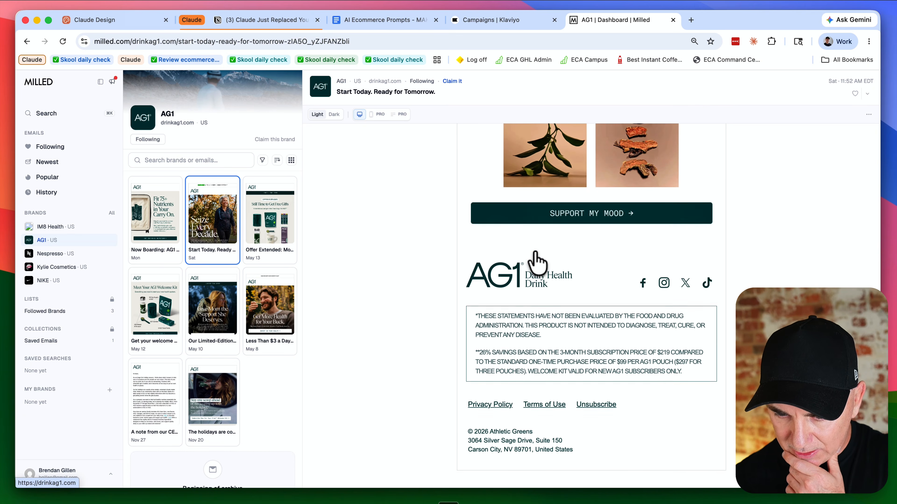
{"action": "scroll", "coordinate": [536, 259], "scroll_direction": "up", "scroll_amount": 10}
{"action": "left_click", "coordinate": [286, 213]}
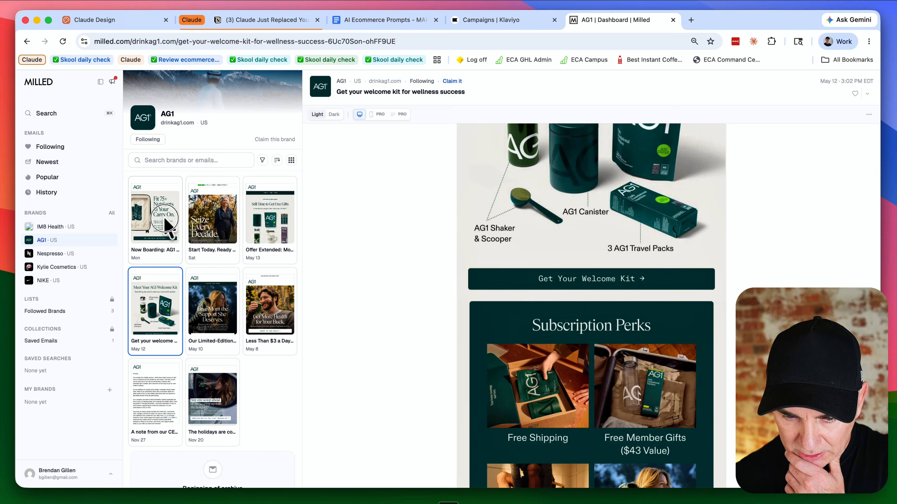
{"action": "left_click", "coordinate": [165, 222]}
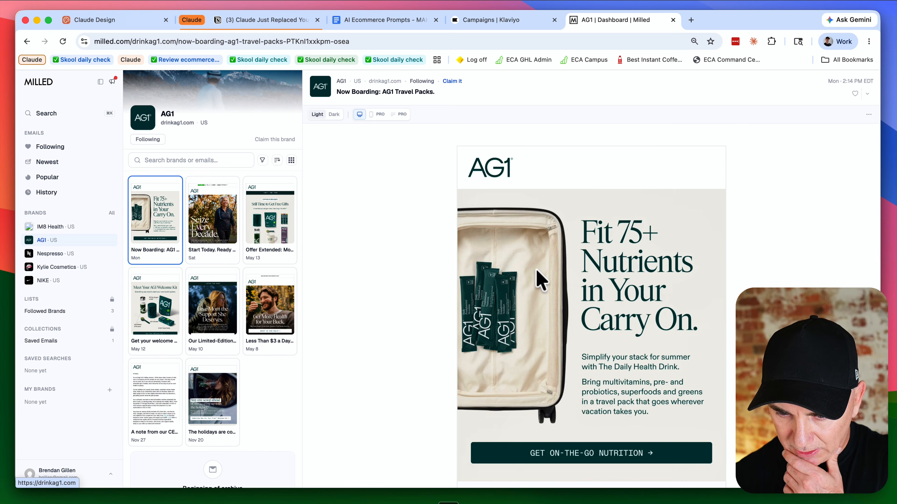
{"action": "scroll", "coordinate": [568, 286], "scroll_direction": "down", "scroll_amount": 2}
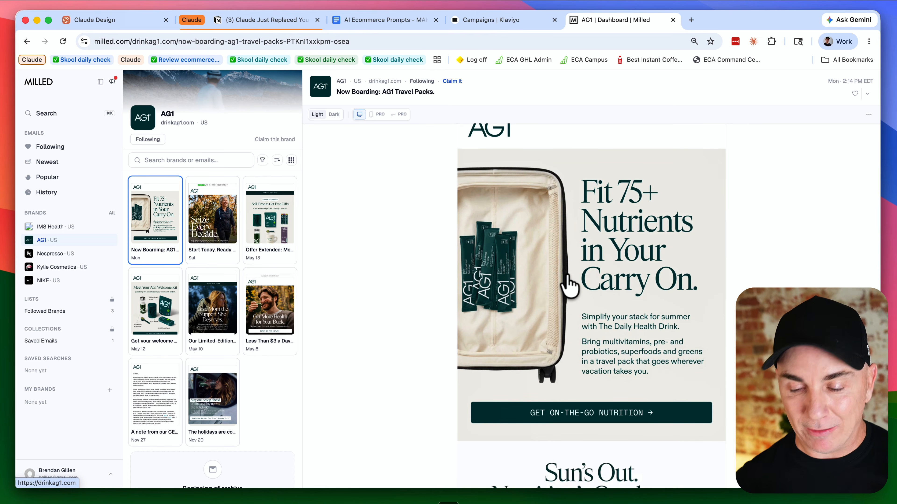
{"action": "scroll", "coordinate": [568, 285], "scroll_direction": "down", "scroll_amount": 10}
{"action": "scroll", "coordinate": [483, 226], "scroll_direction": "up", "scroll_amount": 15}
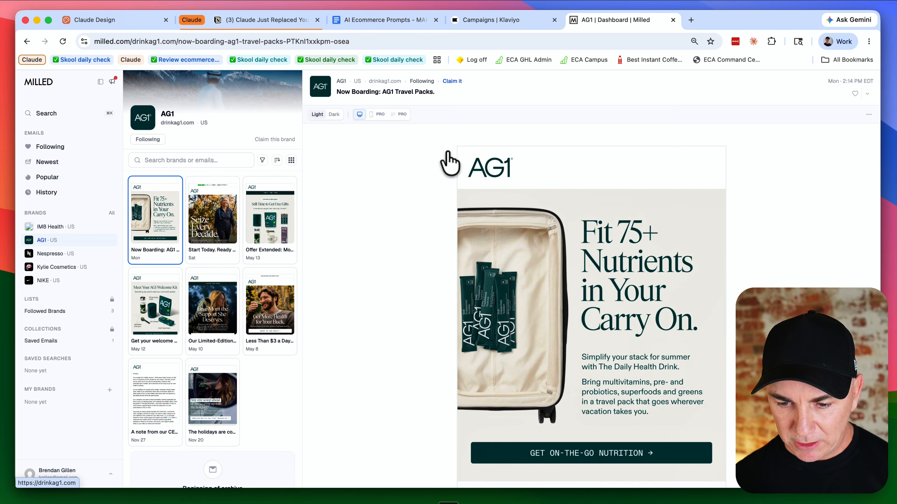
Step: Zoom the page out to 50% and capture a screenshot of the AG1 Travel Packs email
{"action": "key", "text": "super+minus"}
{"action": "key", "text": "super+minus"}
{"action": "key", "text": "super+minus"}
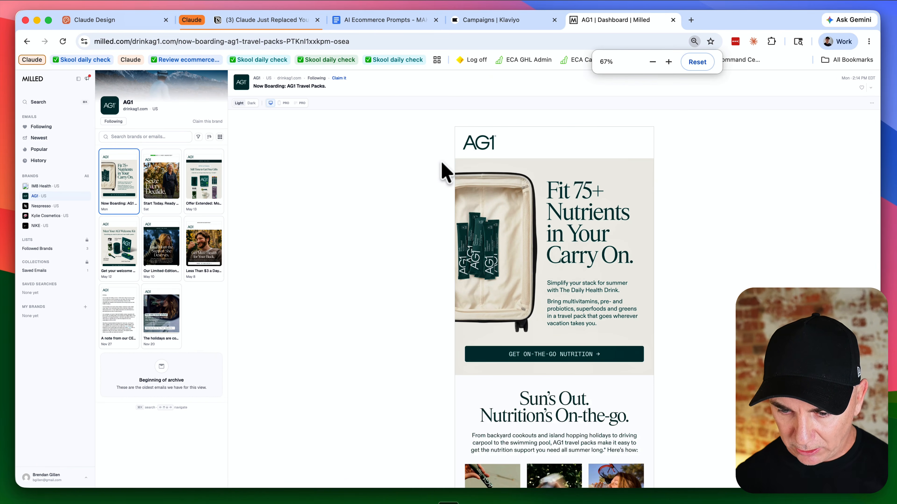
{"action": "left_click", "coordinate": [433, 173]}
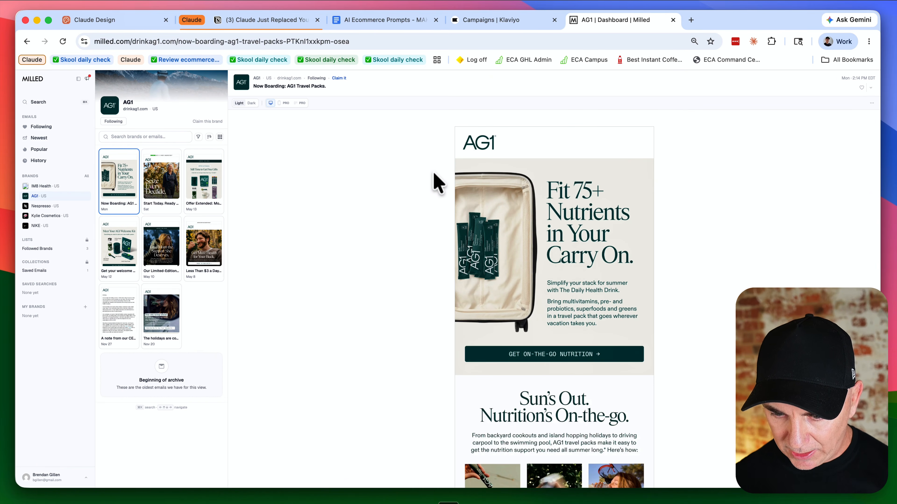
{"action": "scroll", "coordinate": [457, 191], "scroll_direction": "down", "scroll_amount": 5}
{"action": "scroll", "coordinate": [490, 198], "scroll_direction": "up", "scroll_amount": 3}
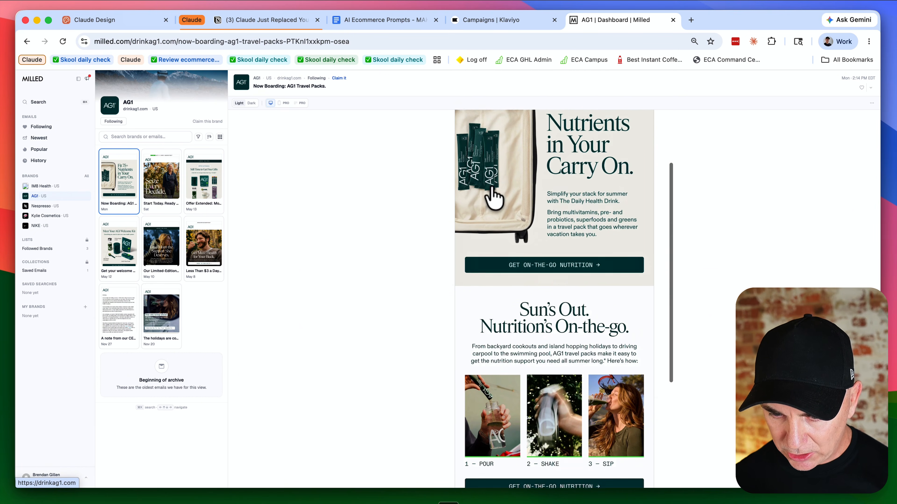
{"action": "scroll", "coordinate": [493, 198], "scroll_direction": "up", "scroll_amount": 1}
{"action": "key", "text": "super+minus"}
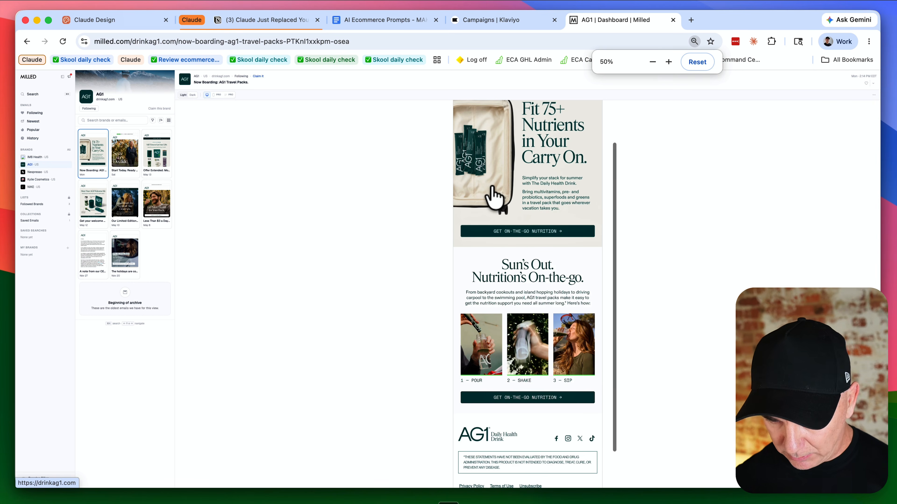
{"action": "scroll", "coordinate": [511, 209], "scroll_direction": "up", "scroll_amount": 2}
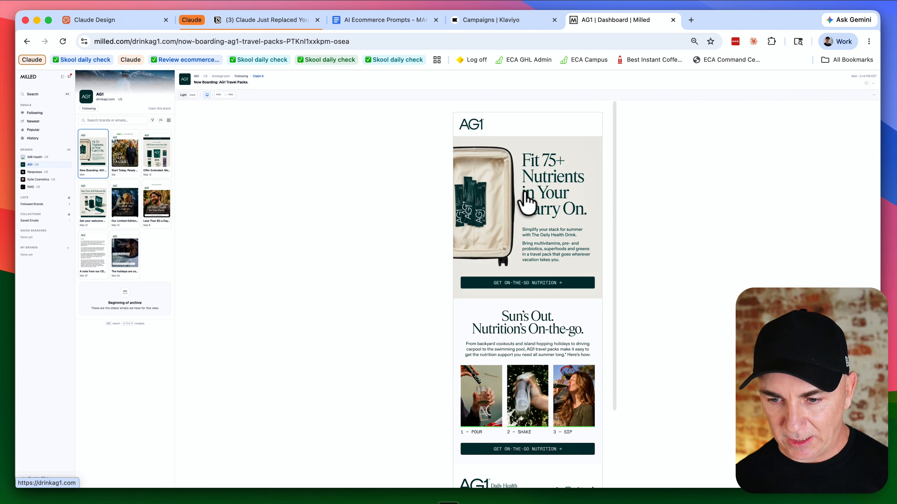
{"action": "scroll", "coordinate": [519, 182], "scroll_direction": "down", "scroll_amount": 1}
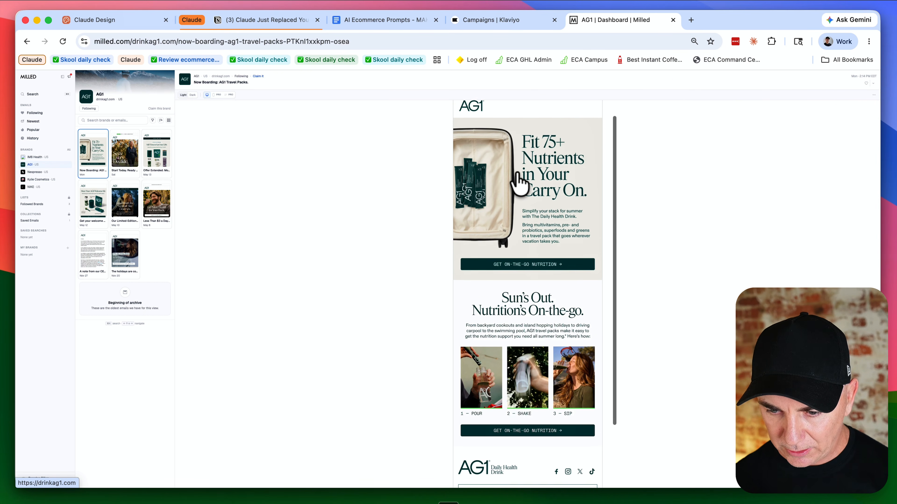
{"action": "scroll", "coordinate": [519, 180], "scroll_direction": "down", "scroll_amount": 1}
{"action": "scroll", "coordinate": [519, 180], "scroll_direction": "up", "scroll_amount": 2}
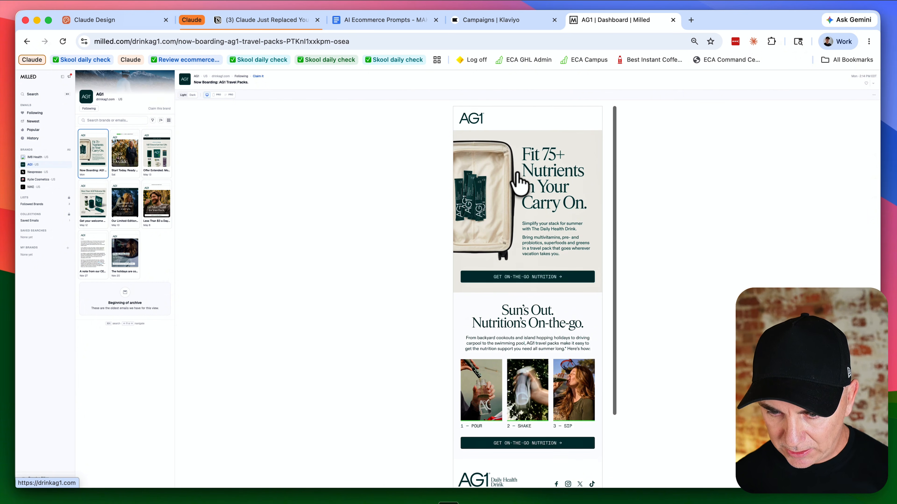
{"action": "key", "text": "super+shift+4"}
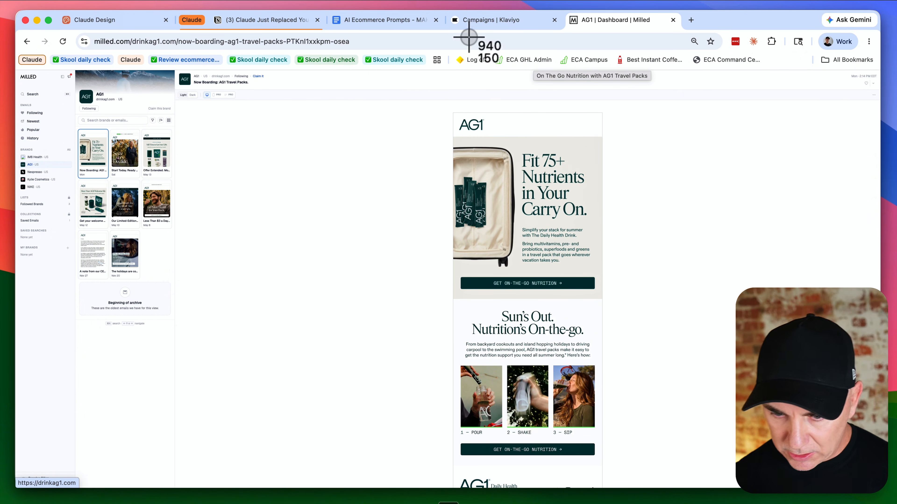
{"action": "left_click_drag", "start_coordinate": [448, 108], "coordinate": [607, 472]}
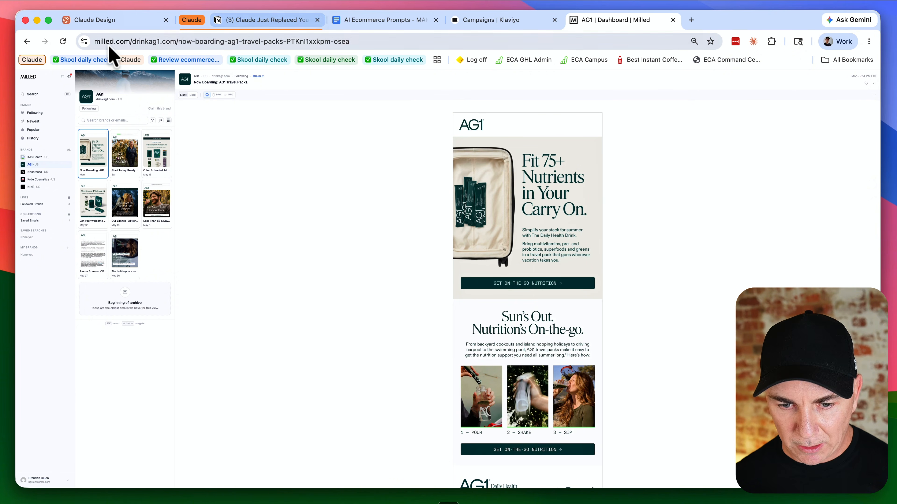
Step: Create a Claude Design project named 'Klaviyo AG1 Deisgn' with no design system and paste the email screenshot into its prompt
{"action": "left_click", "coordinate": [89, 22]}
{"action": "key", "text": "ctrl+shift+Tab"}
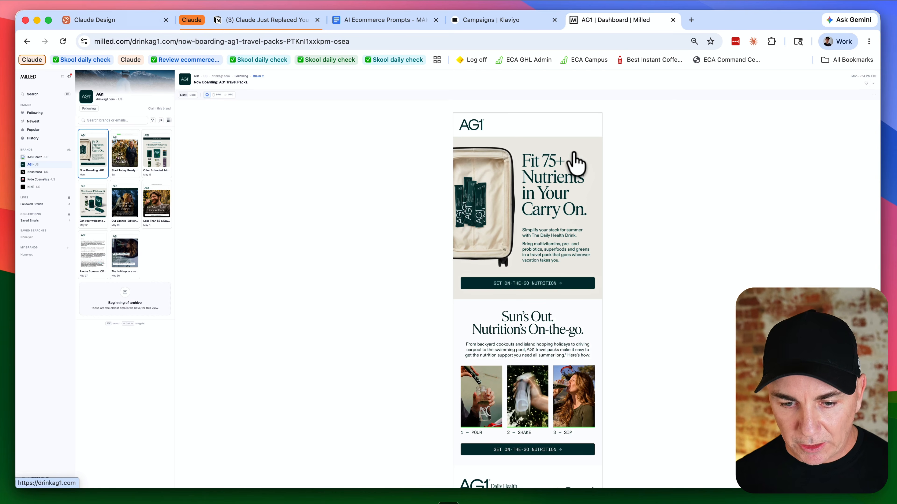
{"action": "left_click", "coordinate": [77, 22]}
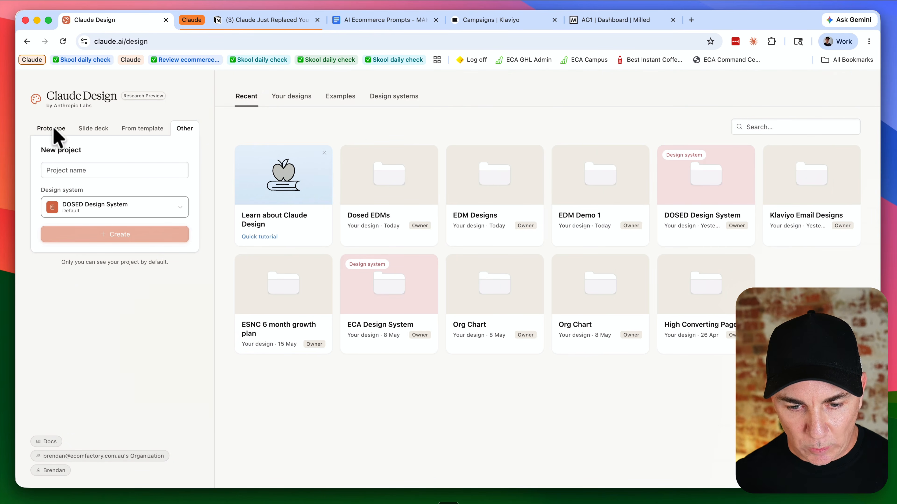
{"action": "left_click", "coordinate": [109, 212]}
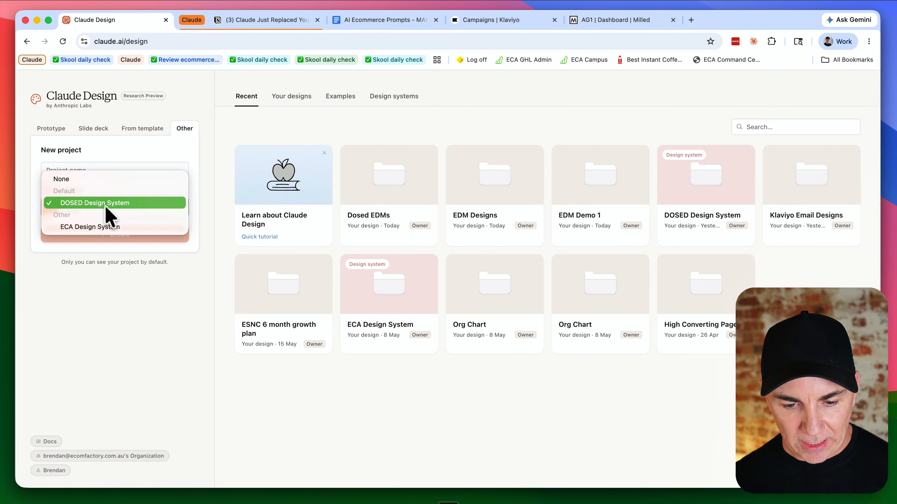
{"action": "left_click", "coordinate": [96, 181]}
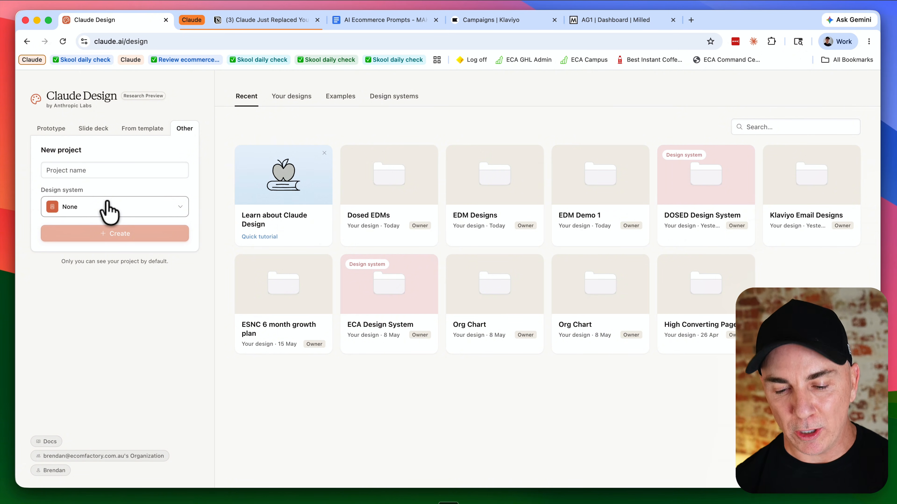
{"action": "left_click", "coordinate": [102, 170]}
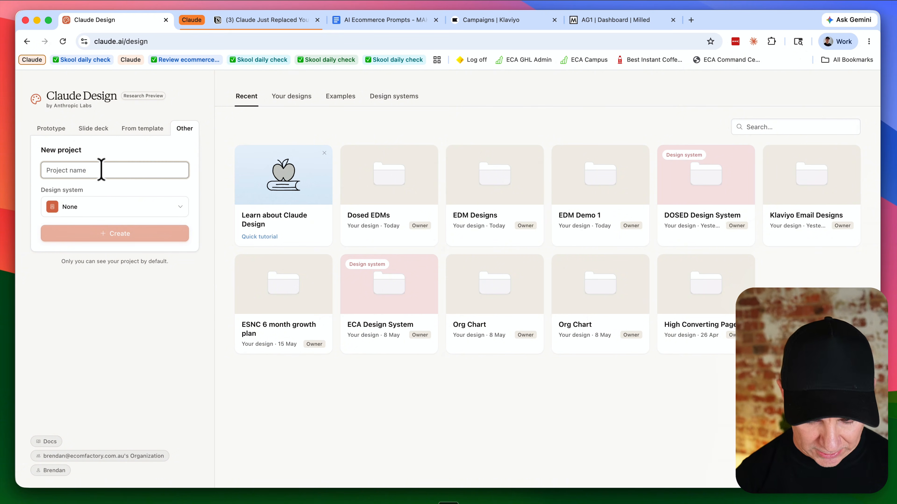
{"action": "type", "text": "Klaviyo AG1 Deisgn"}
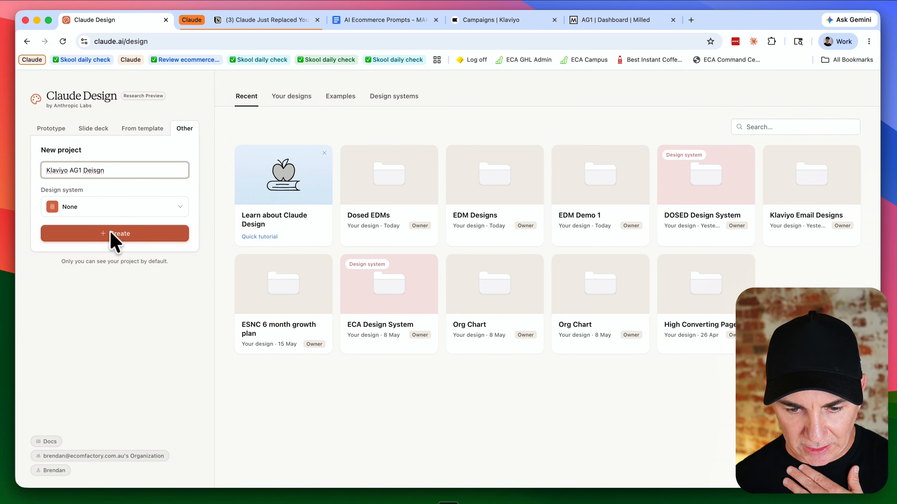
{"action": "left_click", "coordinate": [112, 234]}
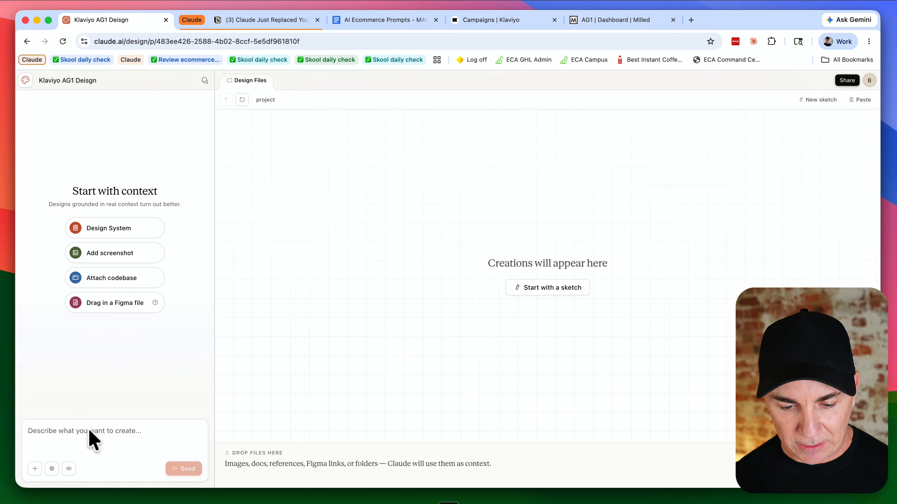
{"action": "left_click", "coordinate": [88, 431]}
{"action": "key", "text": "super+v"}
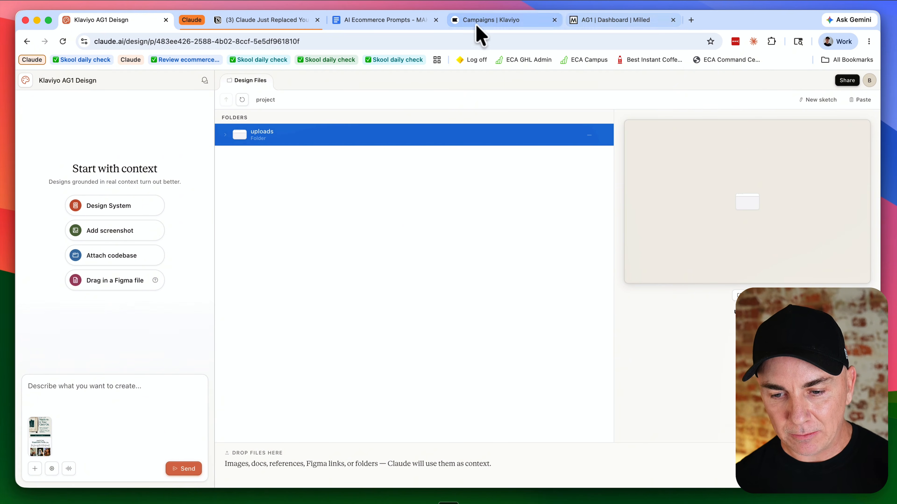
Step: Open the prompt script document and change the Claude Design prompt to say 1 reference email instead of 3
{"action": "left_click", "coordinate": [408, 22]}
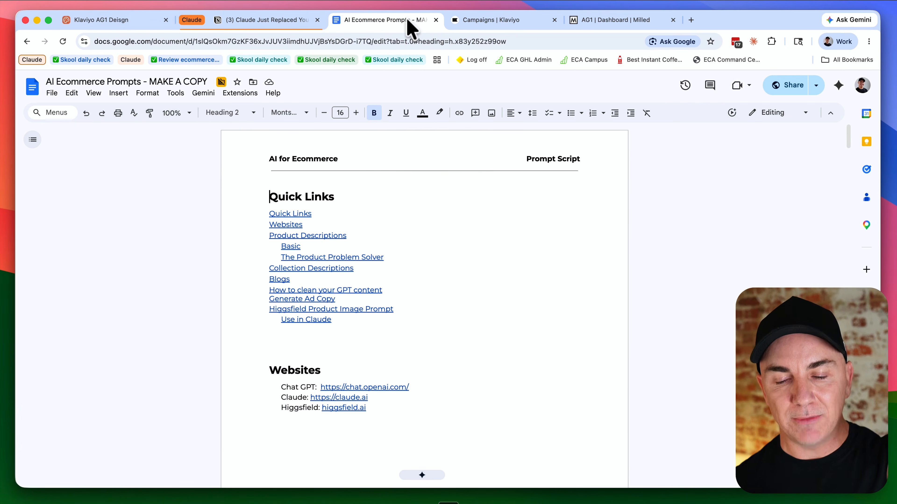
{"action": "scroll", "coordinate": [447, 227], "scroll_direction": "down", "scroll_amount": 15}
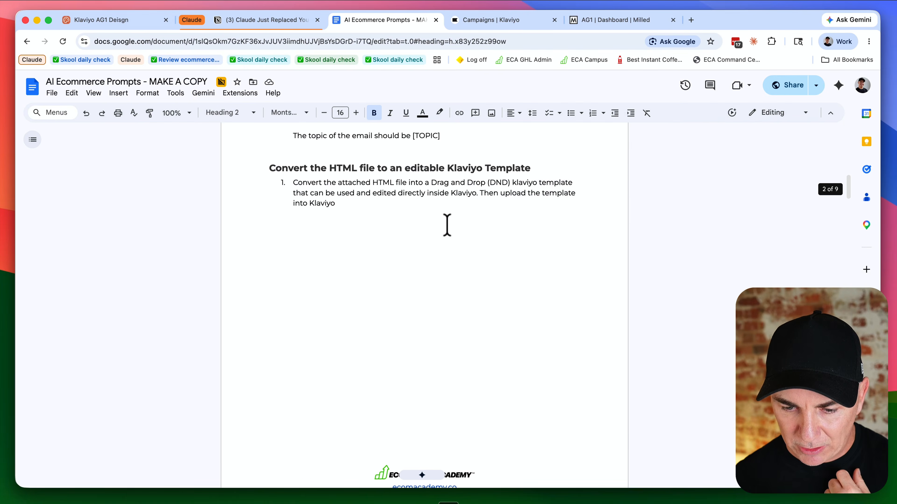
{"action": "scroll", "coordinate": [447, 226], "scroll_direction": "up", "scroll_amount": 5}
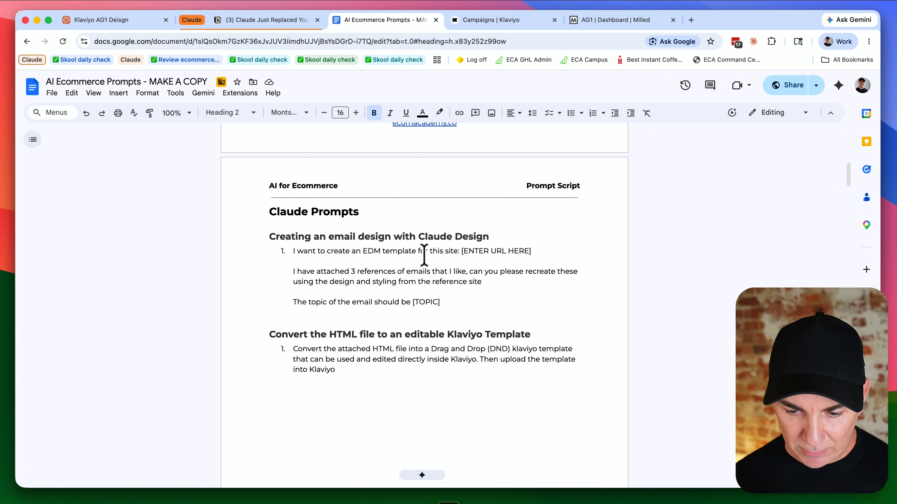
{"action": "left_click", "coordinate": [291, 252]}
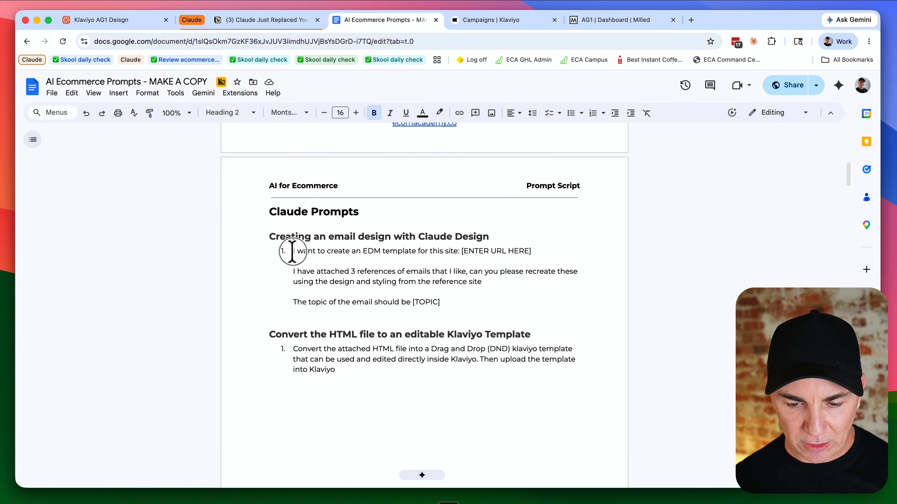
{"action": "left_click_drag", "start_coordinate": [292, 251], "coordinate": [466, 252]}
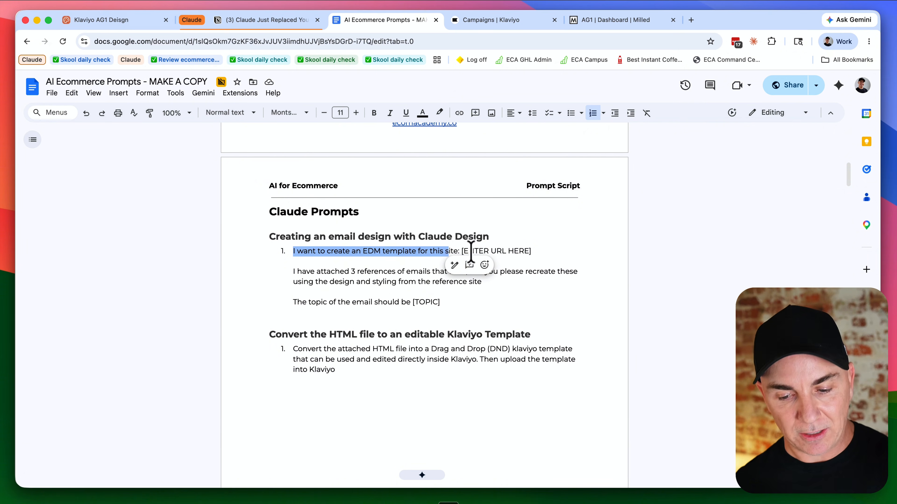
{"action": "left_click", "coordinate": [316, 271]}
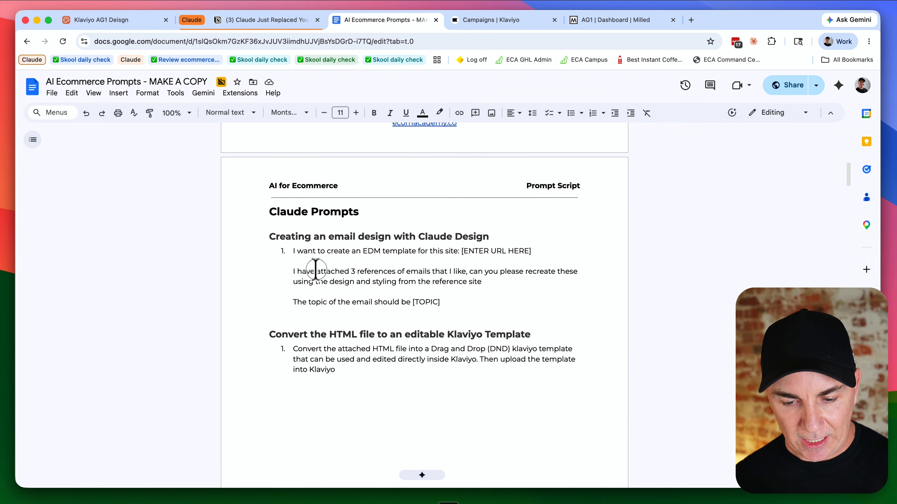
{"action": "left_click", "coordinate": [354, 272]}
{"action": "type", "text": "1"}
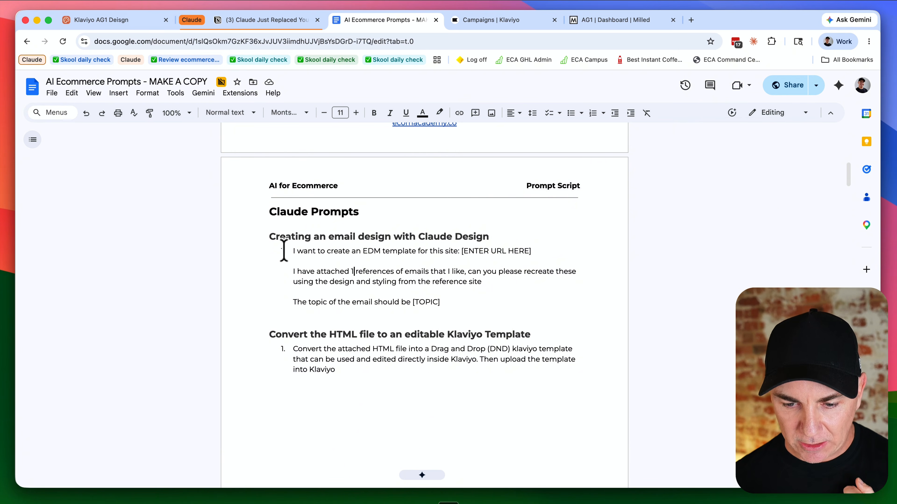
Step: Copy the email design prompt and paste it into the Claude Design project's prompt box
{"action": "left_click_drag", "start_coordinate": [292, 251], "coordinate": [440, 303]}
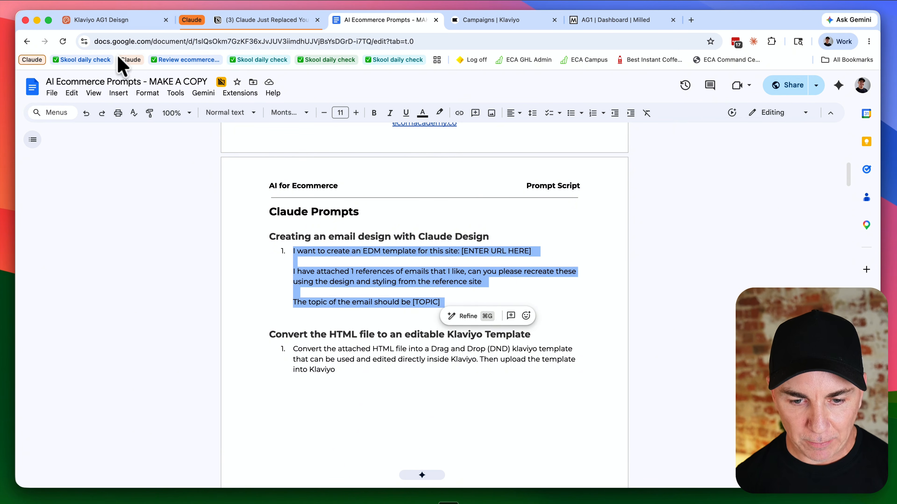
{"action": "left_click", "coordinate": [113, 20]}
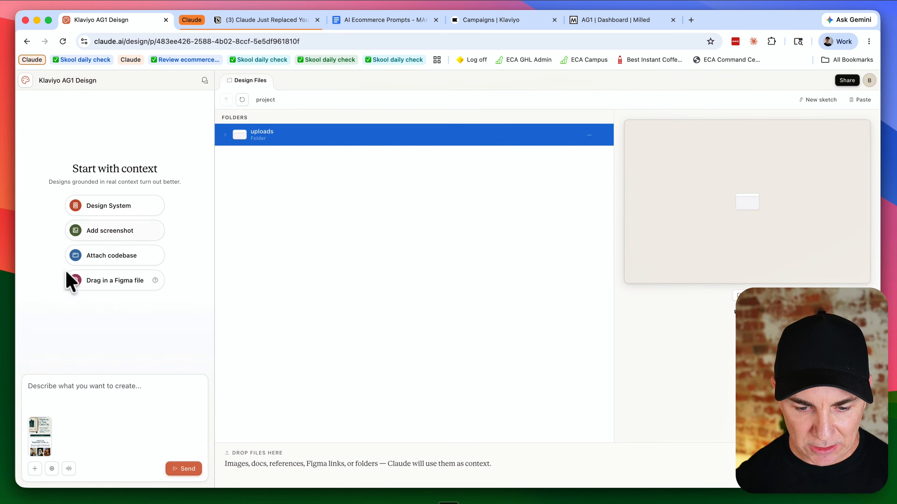
{"action": "left_click", "coordinate": [66, 385]}
{"action": "type", "text": "I have attached 1 references of emails that I like, can you please recreate these using the design and styling from the reference site  The topic of the email should be [TOPIC]"}
{"action": "scroll", "coordinate": [102, 375], "scroll_direction": "up", "scroll_amount": 3}
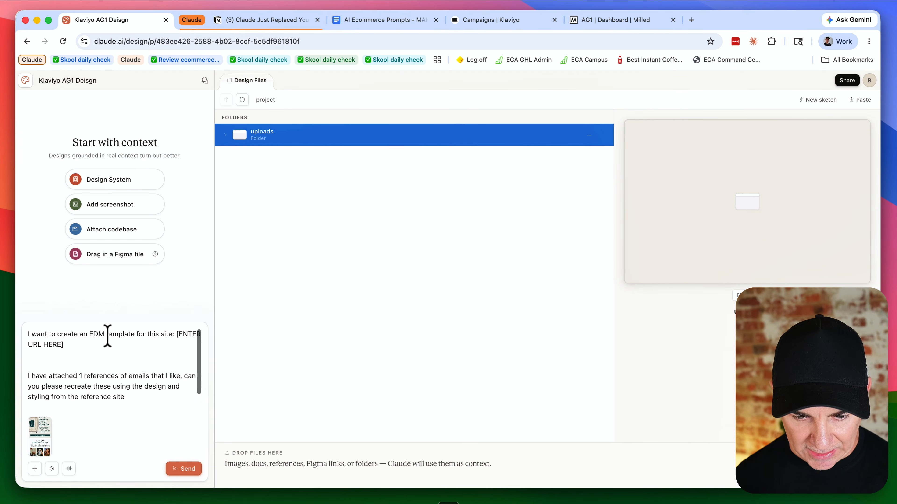
{"action": "left_click_drag", "start_coordinate": [176, 334], "coordinate": [176, 342]}
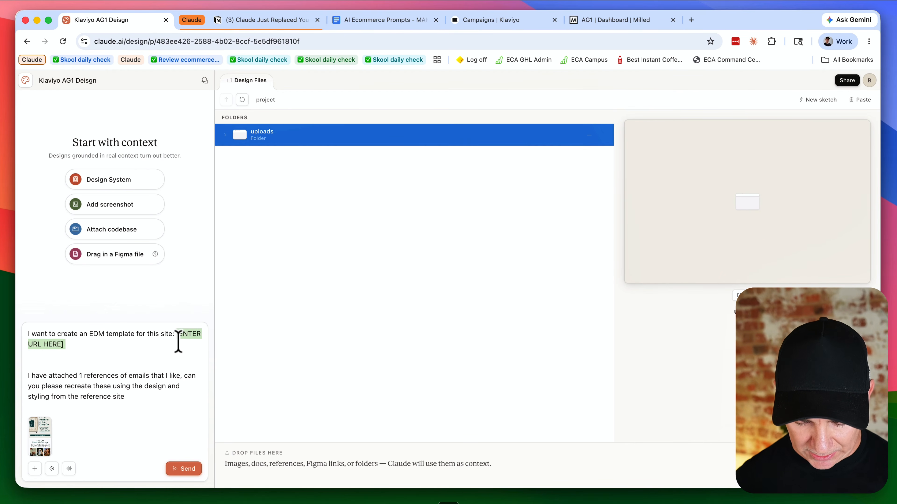
{"action": "type", "text": "https://"}
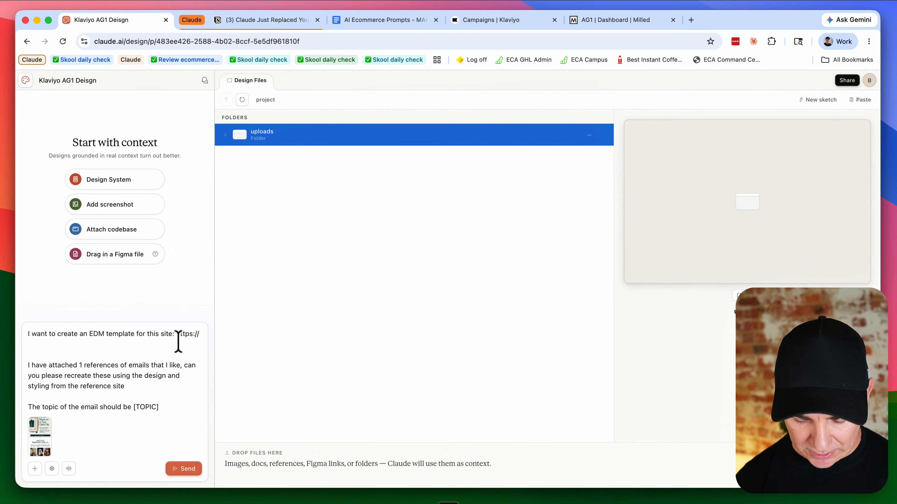
{"action": "type", "text": "get"}
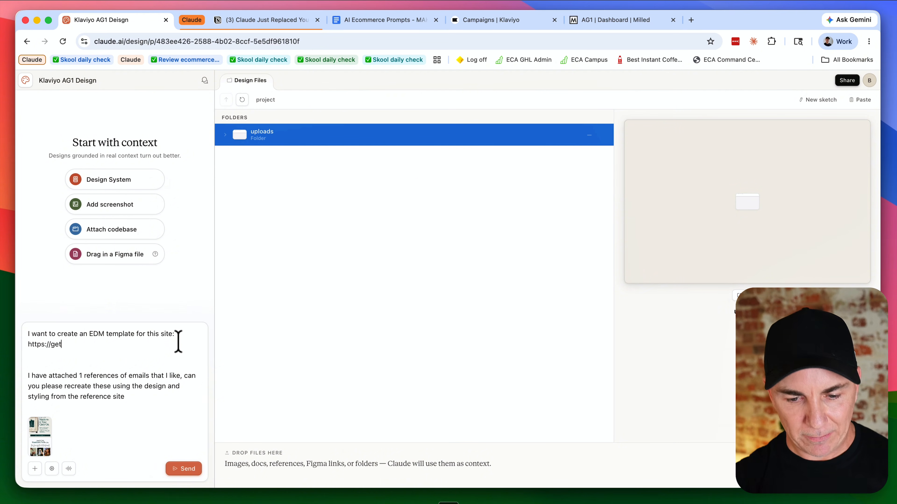
{"action": "type", "text": "dosed.co"}
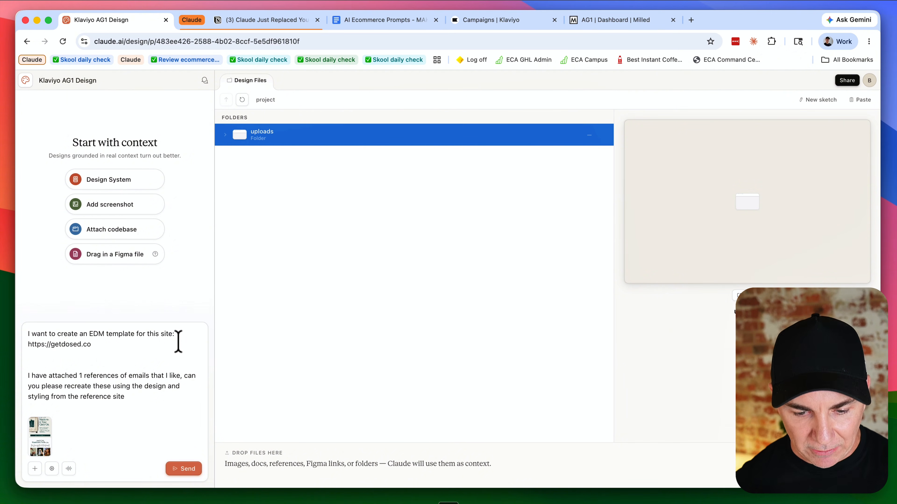
{"action": "type", "text": "The topic of the email should be [TOPIC]"}
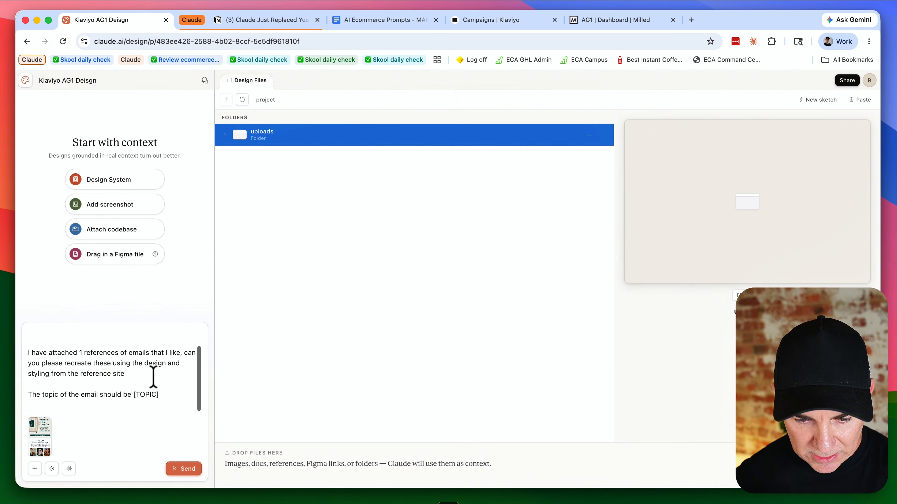
Step: Replace the [TOPIC] placeholder with 'autum flavour'
{"action": "left_click_drag", "start_coordinate": [134, 395], "coordinate": [163, 397]}
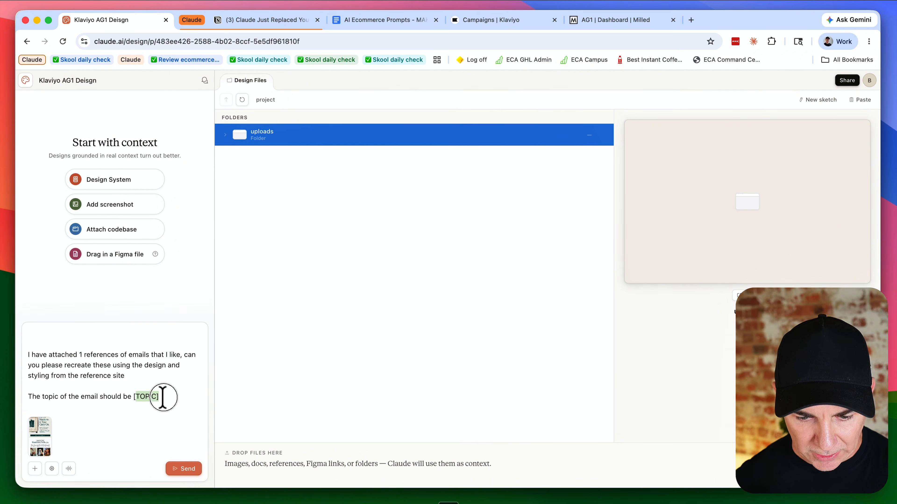
{"action": "key", "text": "BackSpace"}
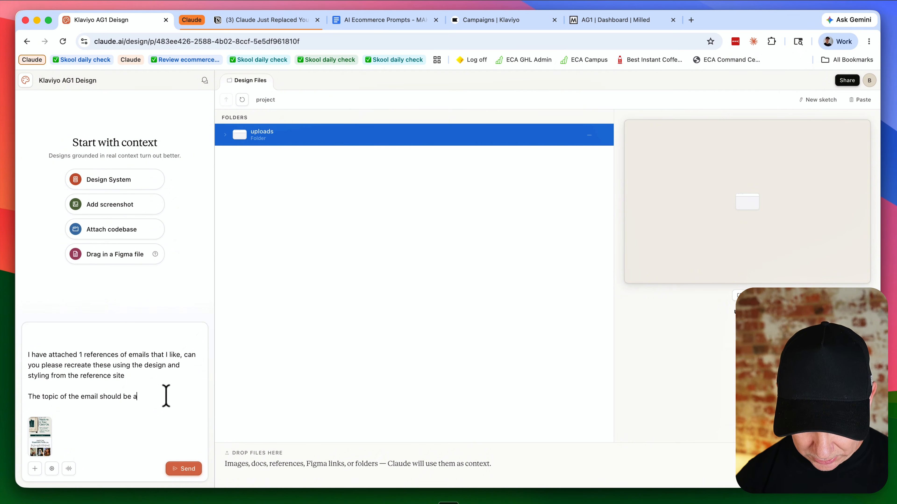
{"action": "type", "text": "autum flavour for"}
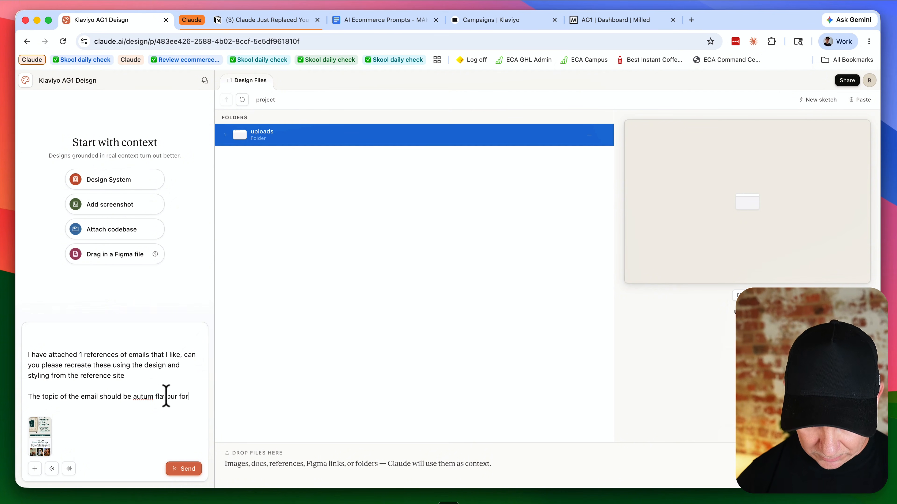
{"action": "key", "text": "BackSpace"}
{"action": "key", "text": "BackSpace"}
{"action": "key", "text": "BackSpace"}
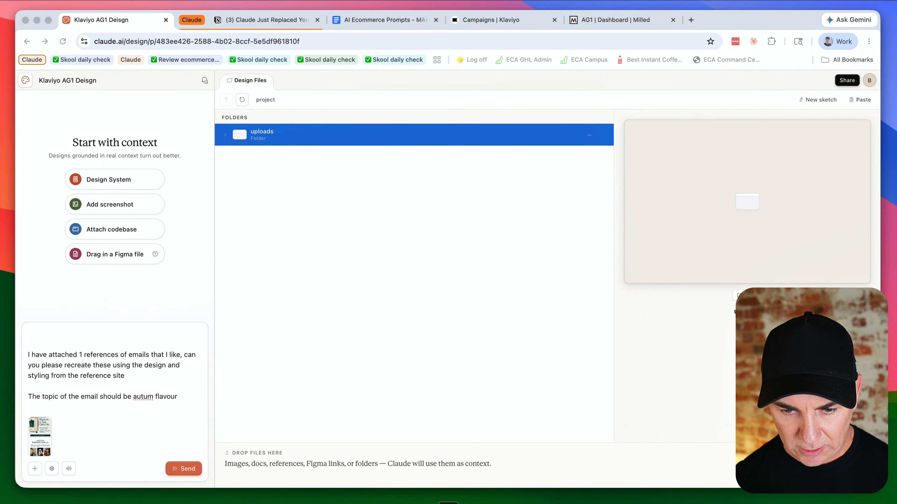
Step: Copy the Option B title from Claude Code, use it as the email topic, and send the prompt
{"action": "key", "text": "super+Tab"}
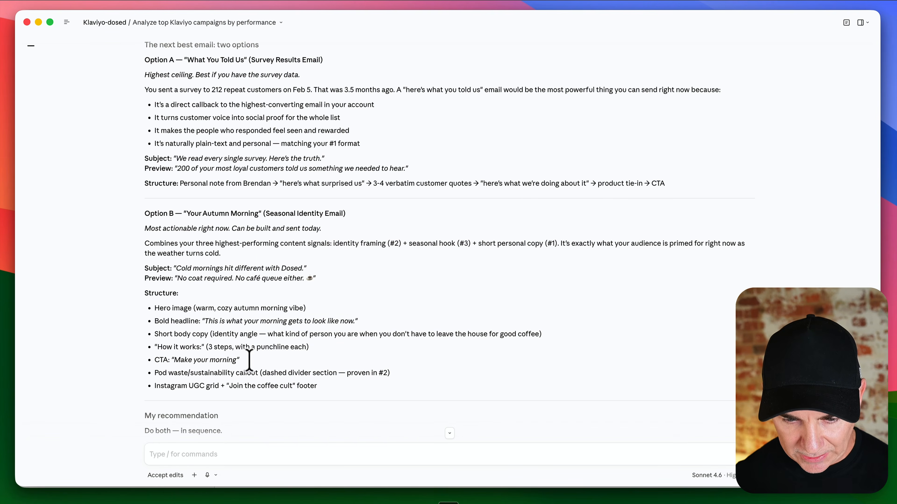
{"action": "scroll", "coordinate": [250, 361], "scroll_direction": "up", "scroll_amount": 3}
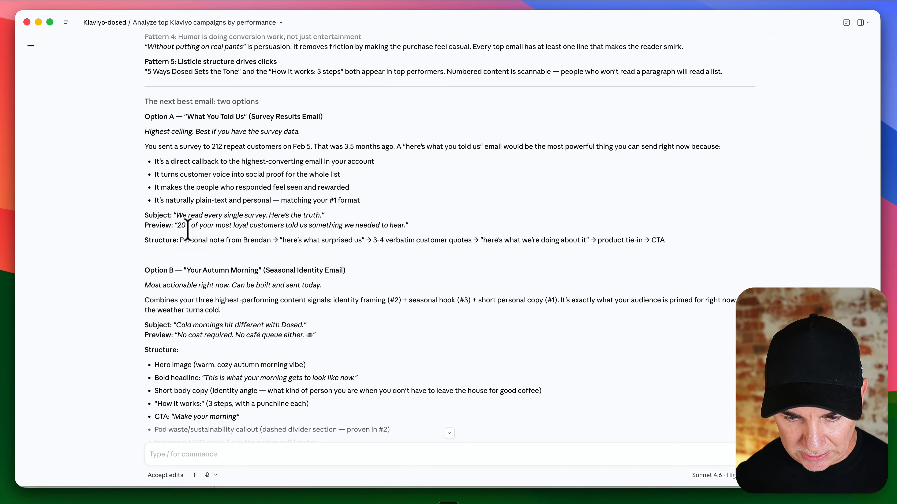
{"action": "mouse_move", "coordinate": [191, 270]}
{"action": "left_mouse_down"}
{"action": "mouse_move", "coordinate": [348, 270]}
{"action": "mouse_move", "coordinate": [186, 270]}
{"action": "left_mouse_up"}
{"action": "key", "text": "super+c"}
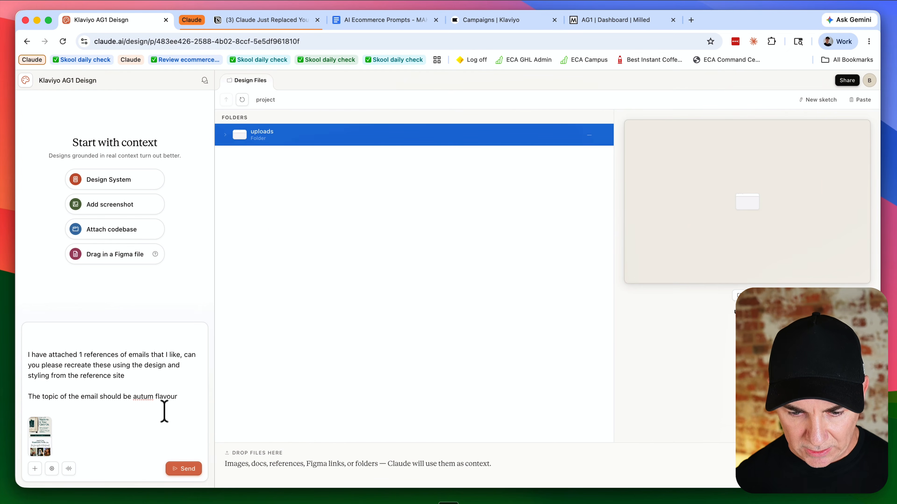
{"action": "left_click", "coordinate": [142, 398]}
{"action": "left_click_drag", "start_coordinate": [142, 398], "coordinate": [195, 401]}
{"action": "key", "text": "BackSpace"}
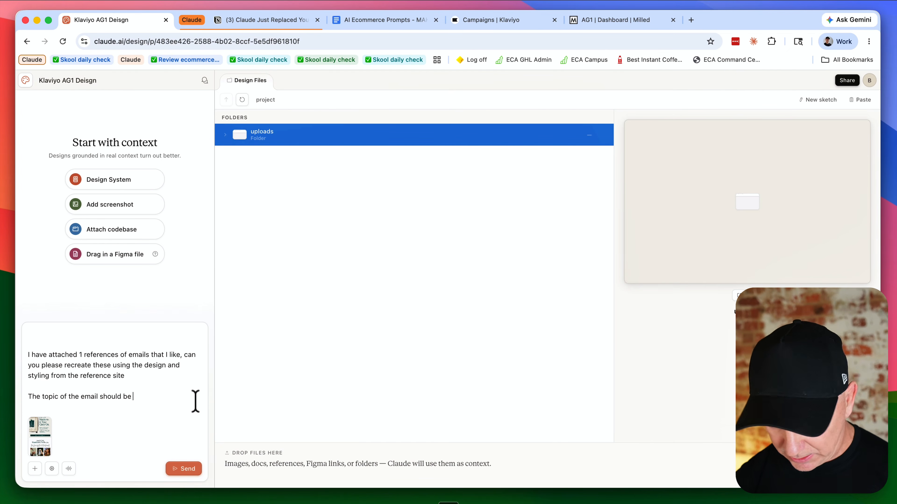
{"action": "key", "text": "super+v"}
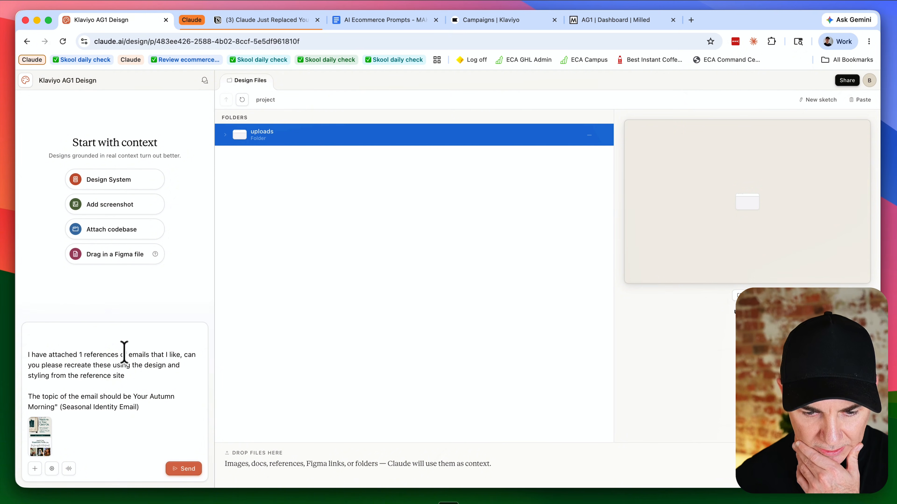
{"action": "scroll", "coordinate": [114, 364], "scroll_direction": "up", "scroll_amount": 2}
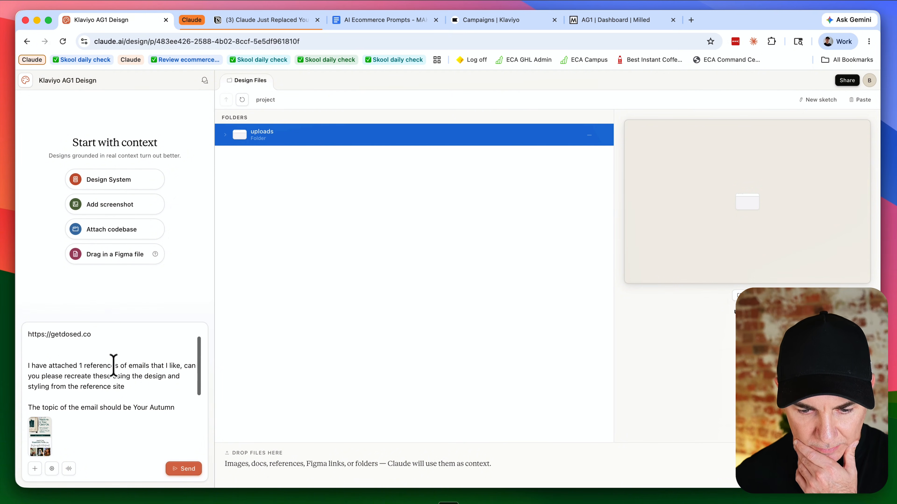
{"action": "left_click", "coordinate": [177, 468]}
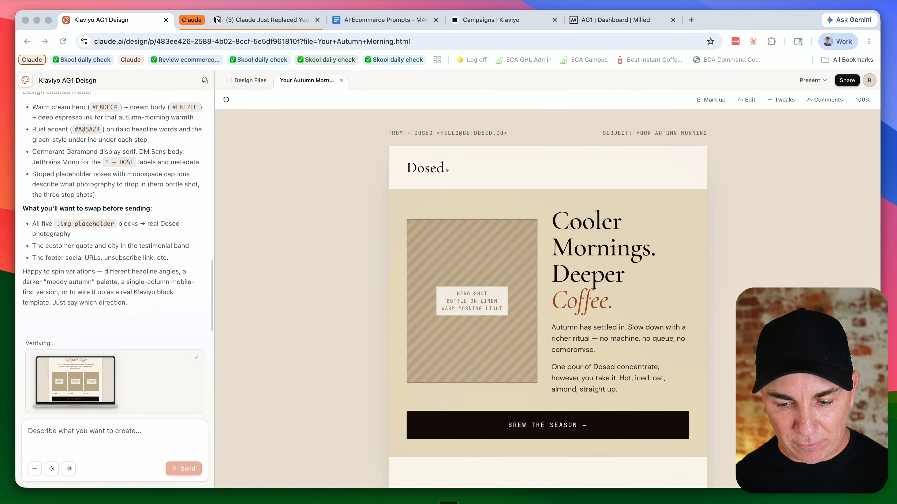
Step: Scroll through the generated 'Your Autumn Morning' email design to review its sections
{"action": "scroll", "coordinate": [547, 299], "scroll_direction": "down", "scroll_amount": 15}
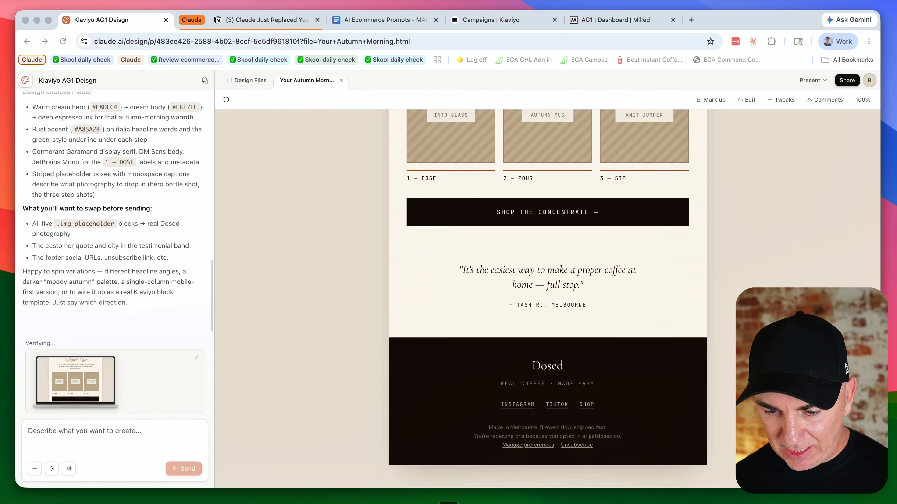
{"action": "scroll", "coordinate": [547, 298], "scroll_direction": "up", "scroll_amount": 15}
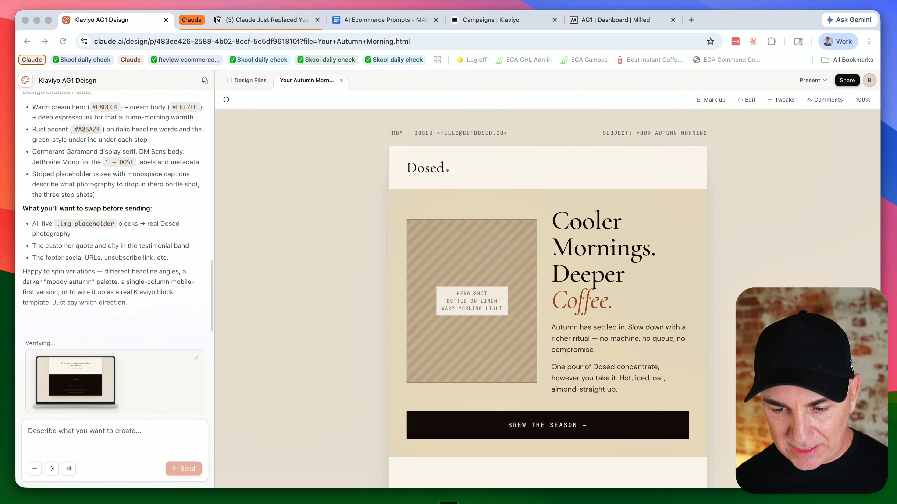
{"action": "scroll", "coordinate": [547, 299], "scroll_direction": "down", "scroll_amount": 2}
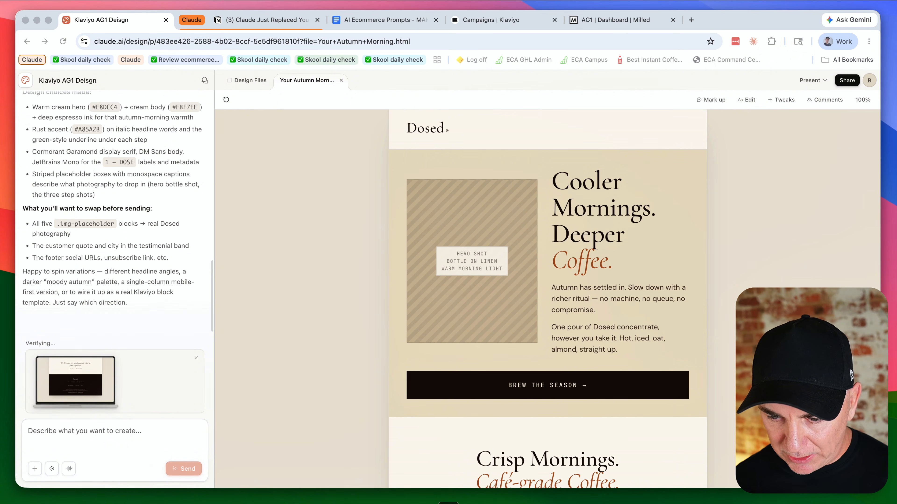
{"action": "scroll", "coordinate": [547, 299], "scroll_direction": "down", "scroll_amount": 2}
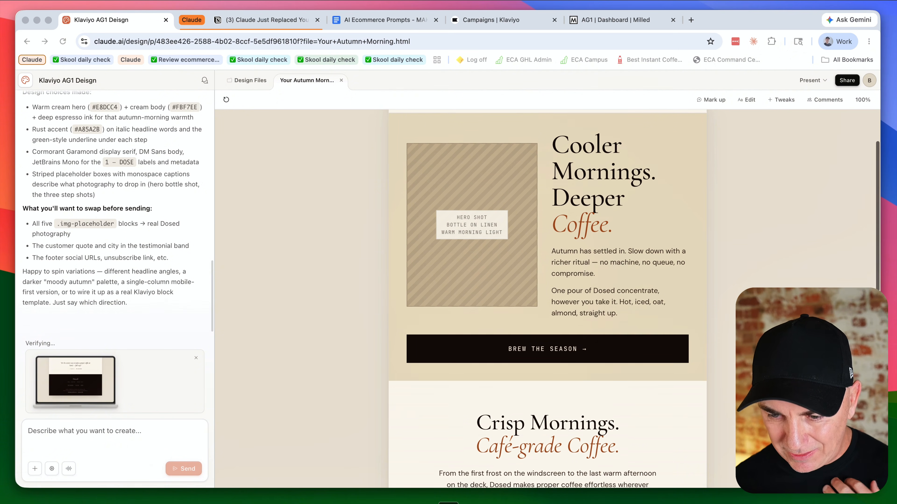
{"action": "scroll", "coordinate": [547, 299], "scroll_direction": "down", "scroll_amount": 8}
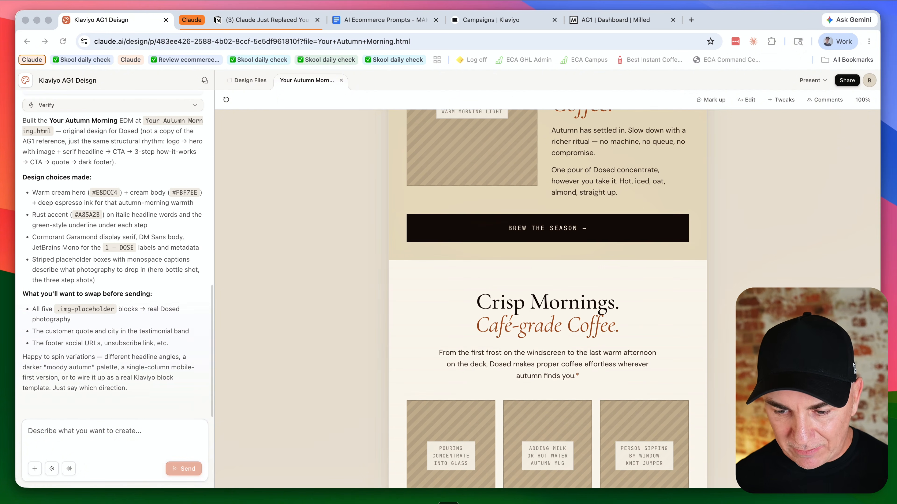
{"action": "scroll", "coordinate": [547, 299], "scroll_direction": "down", "scroll_amount": 5}
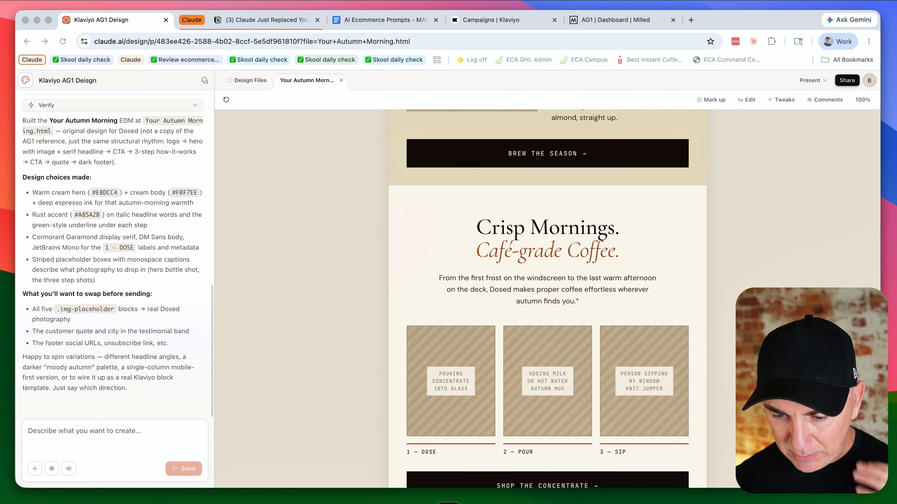
{"action": "scroll", "coordinate": [547, 299], "scroll_direction": "down", "scroll_amount": 1}
{"action": "scroll", "coordinate": [547, 299], "scroll_direction": "down", "scroll_amount": 2}
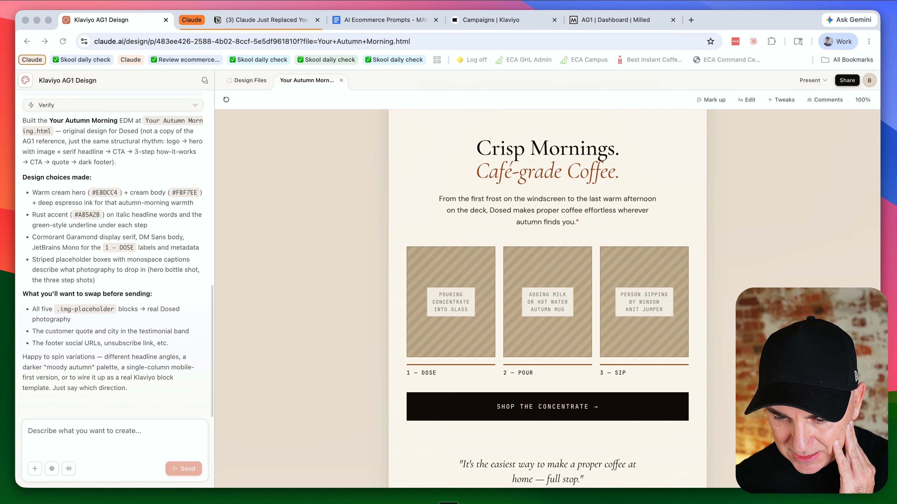
{"action": "scroll", "coordinate": [547, 299], "scroll_direction": "down", "scroll_amount": 6}
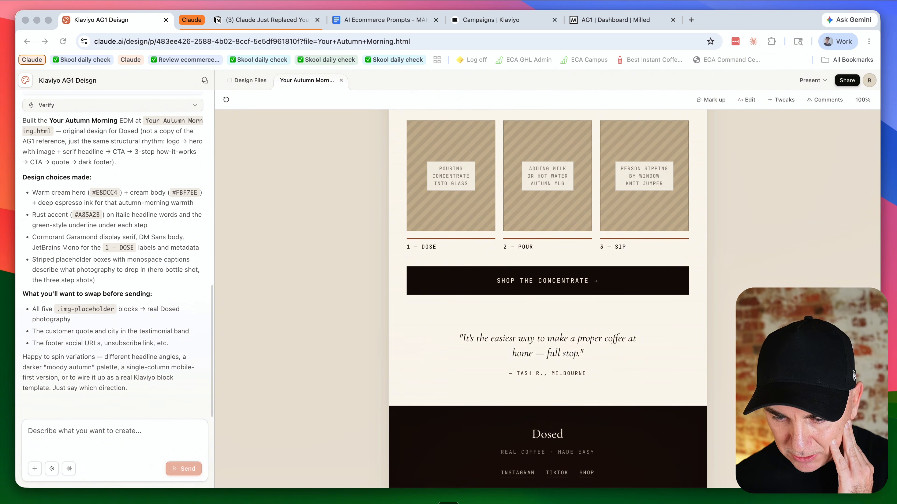
{"action": "scroll", "coordinate": [547, 299], "scroll_direction": "down", "scroll_amount": 3}
{"action": "scroll", "coordinate": [547, 299], "scroll_direction": "up", "scroll_amount": 4}
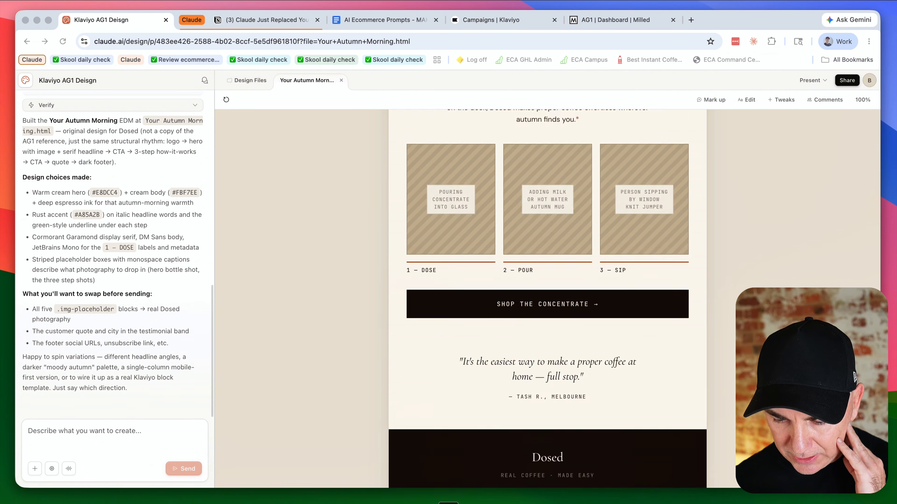
Step: Ask Claude to rescan the site for the correct brand colours and attach a logo to replace the generated one, then send
{"action": "scroll", "coordinate": [547, 299], "scroll_direction": "up", "scroll_amount": 20}
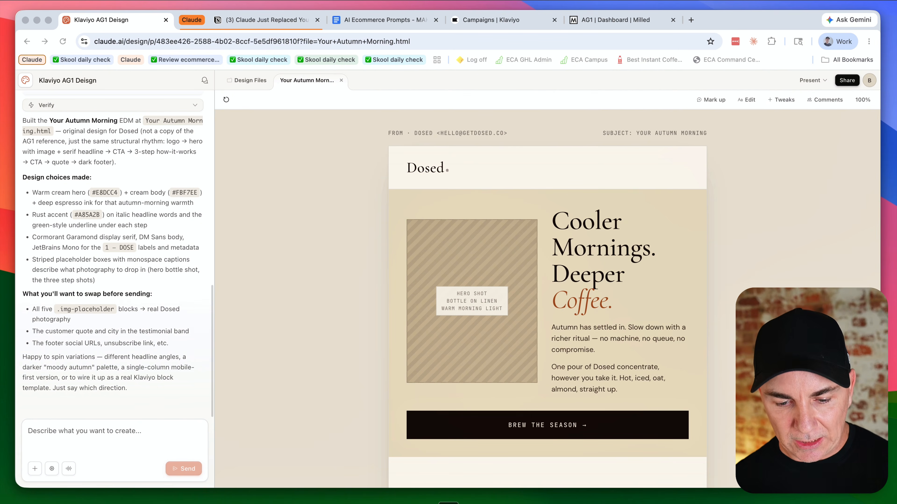
{"action": "left_click", "coordinate": [129, 430]}
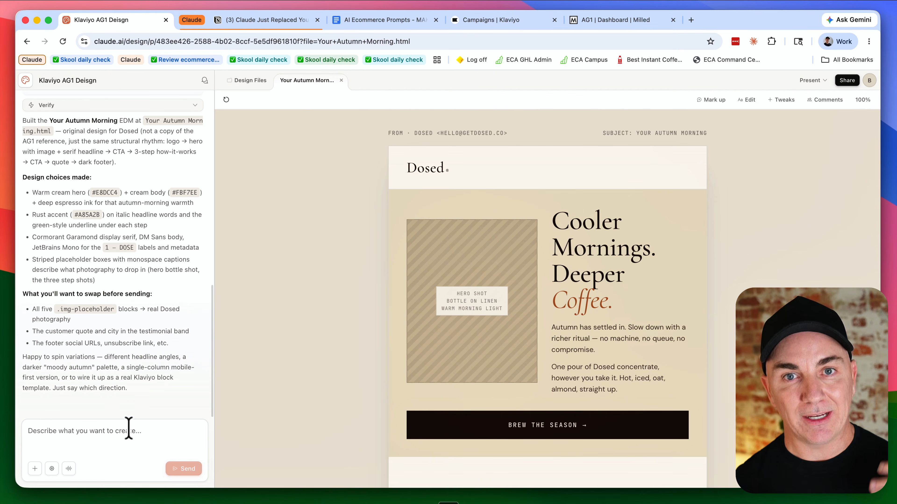
{"action": "key", "text": "fn+space"}
{"action": "left_click", "coordinate": [122, 439]}
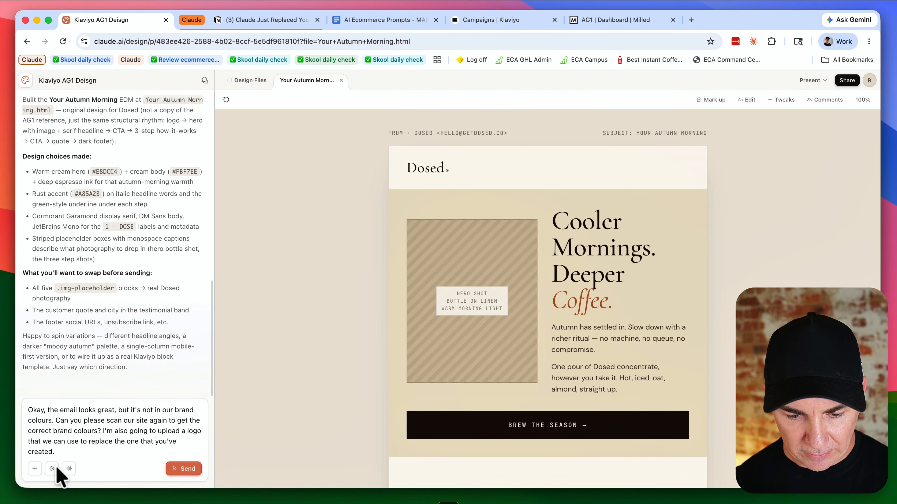
{"action": "left_click", "coordinate": [34, 469]}
{"action": "left_click", "coordinate": [74, 355]}
{"action": "left_click", "coordinate": [473, 68]}
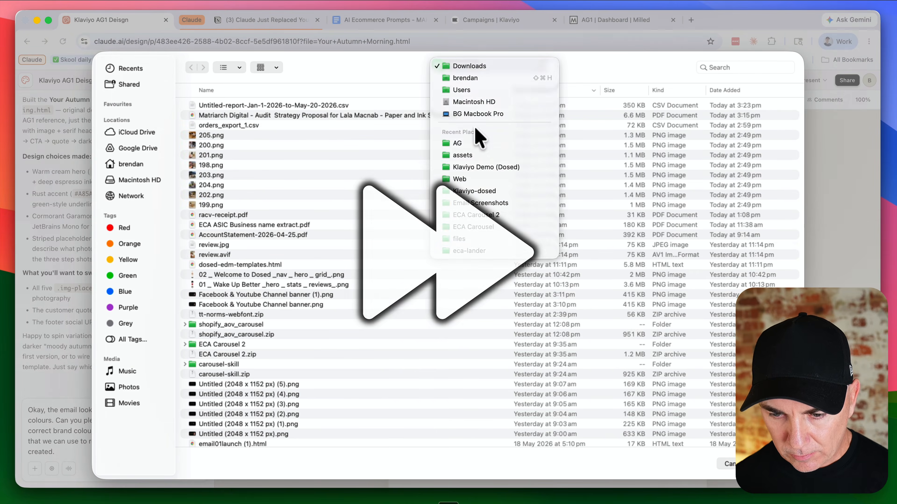
{"action": "left_click", "coordinate": [473, 154]}
{"action": "double_click", "coordinate": [226, 92]}
{"action": "left_click", "coordinate": [172, 470]}
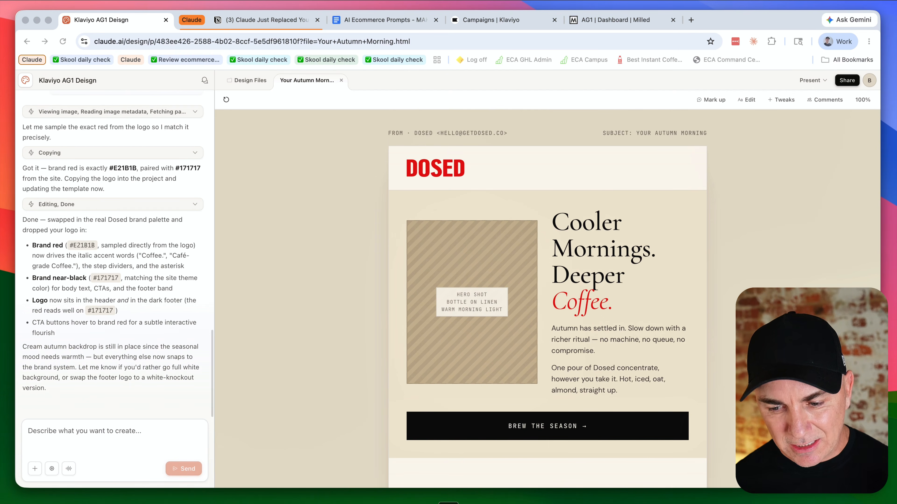
Step: Scroll through the recoloured email design to review the new palette and logo
{"action": "scroll", "coordinate": [547, 300], "scroll_direction": "down", "scroll_amount": 2}
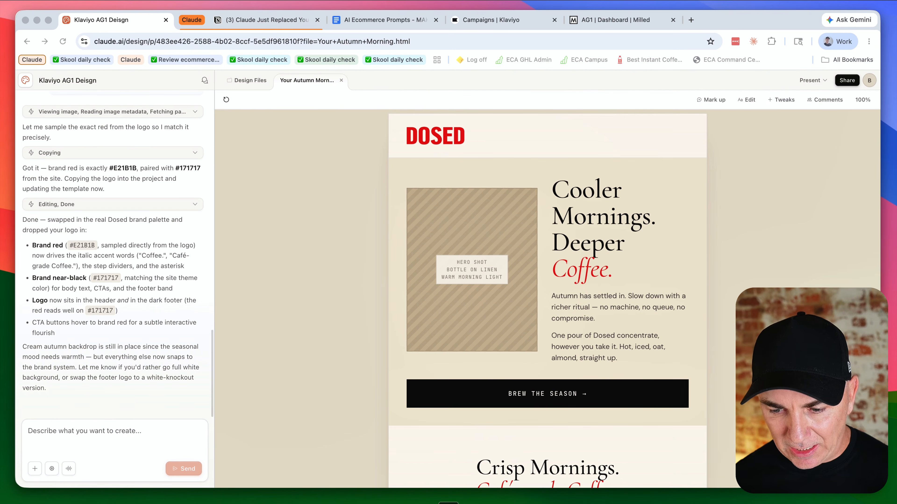
{"action": "scroll", "coordinate": [547, 300], "scroll_direction": "down", "scroll_amount": 1}
{"action": "scroll", "coordinate": [547, 300], "scroll_direction": "up", "scroll_amount": 2}
{"action": "scroll", "coordinate": [547, 300], "scroll_direction": "down", "scroll_amount": 8}
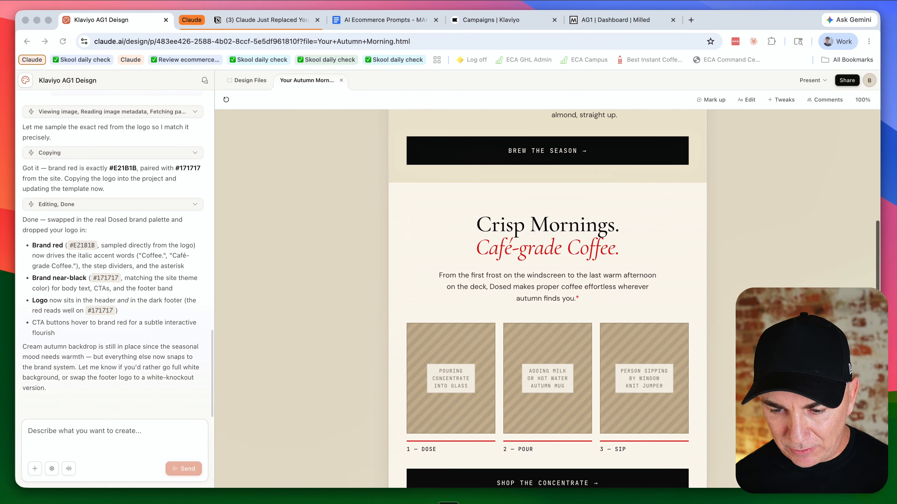
{"action": "scroll", "coordinate": [547, 300], "scroll_direction": "down", "scroll_amount": 10}
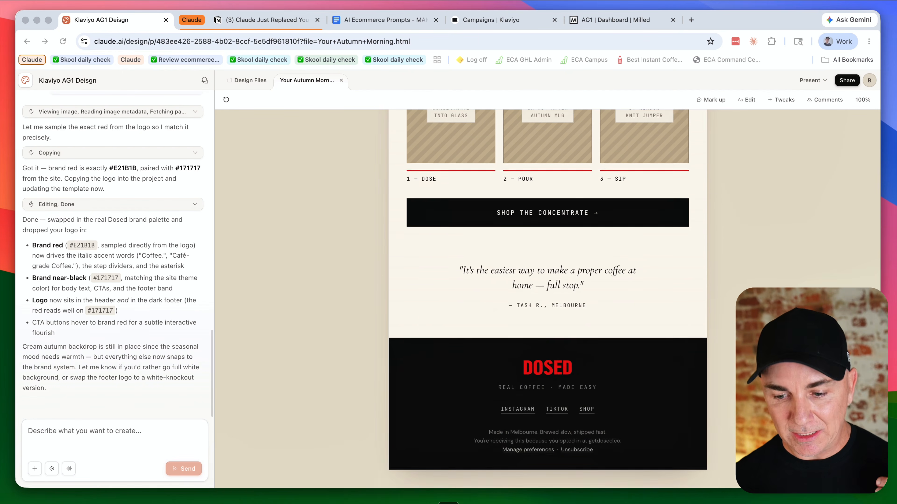
{"action": "scroll", "coordinate": [547, 301], "scroll_direction": "up", "scroll_amount": 20}
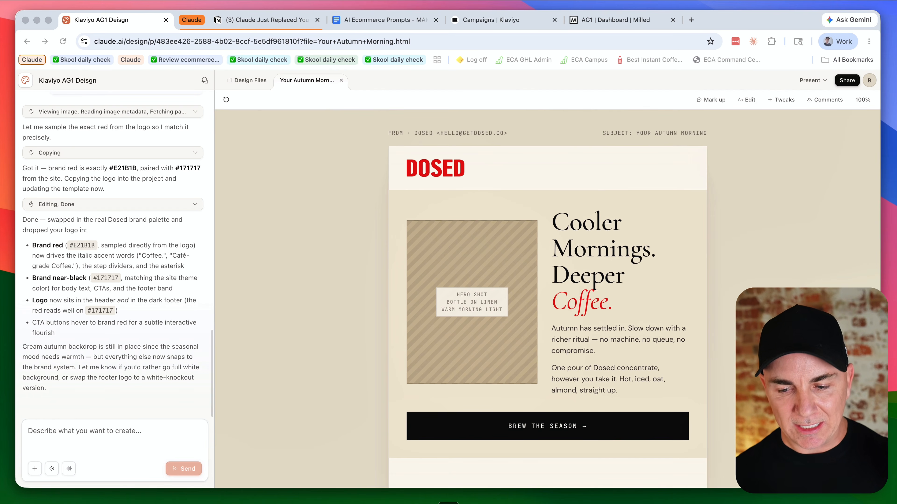
{"action": "scroll", "coordinate": [547, 300], "scroll_direction": "down", "scroll_amount": 5}
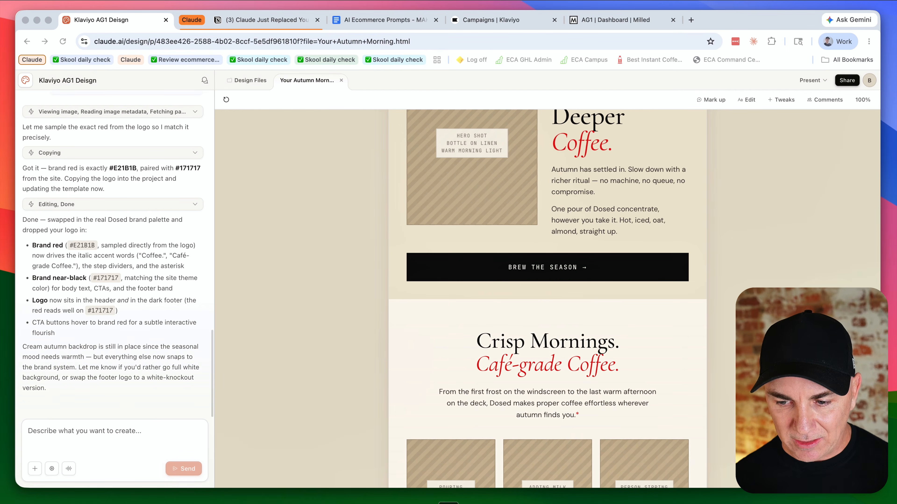
Step: In Edit mode, change the hero button text to 'BREW THE COFFEE NOW'
{"action": "left_click", "coordinate": [746, 100]}
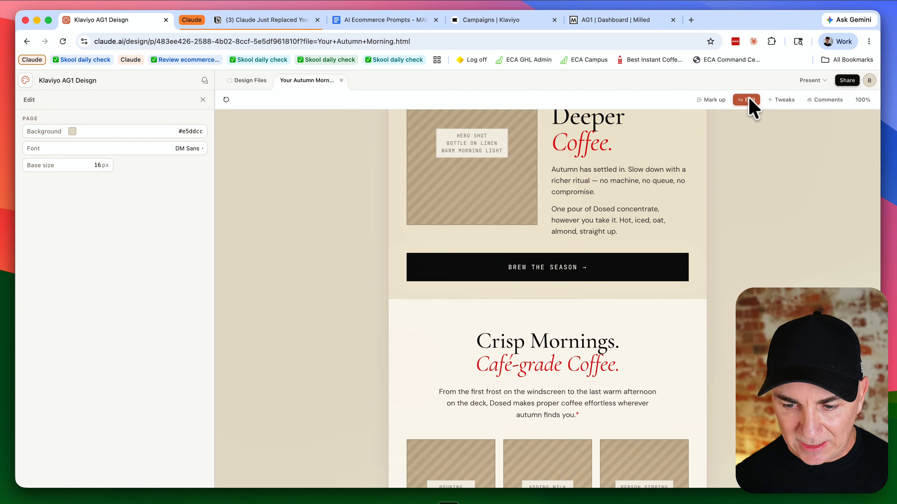
{"action": "scroll", "coordinate": [561, 263], "scroll_direction": "up", "scroll_amount": 1}
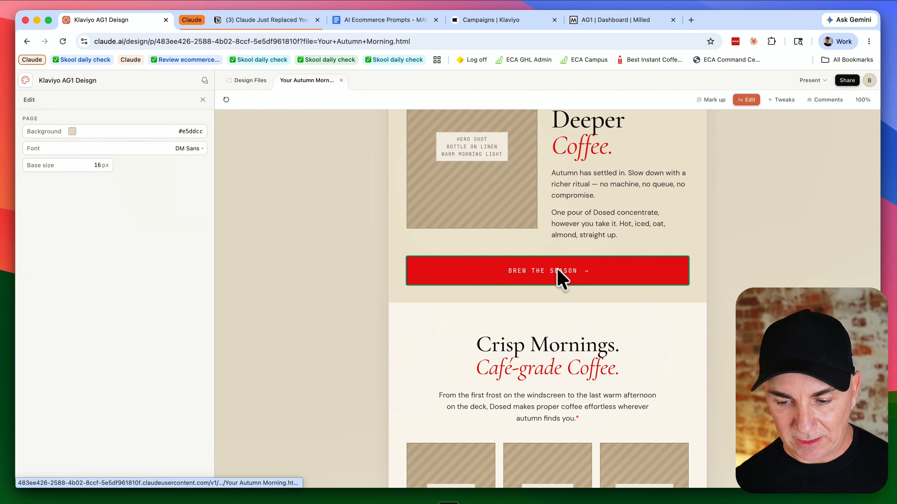
{"action": "left_click", "coordinate": [556, 271]}
{"action": "double_click", "coordinate": [556, 271]}
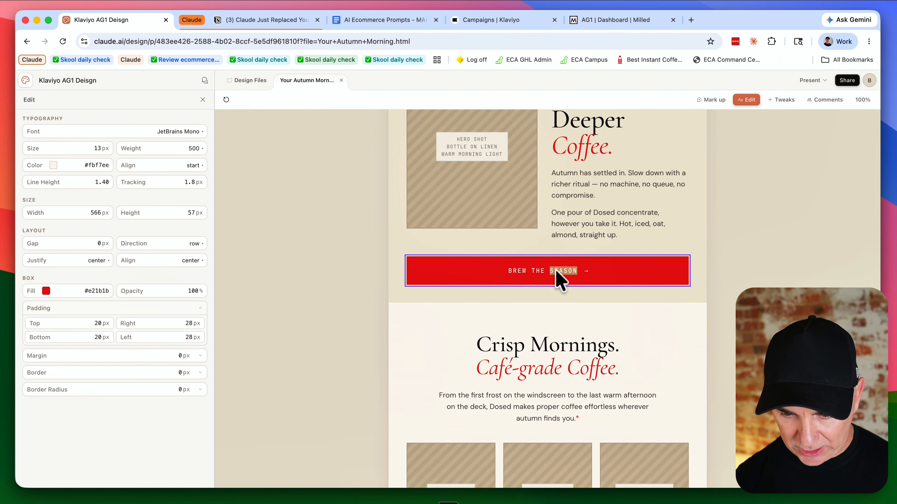
{"action": "type", "text": "COFFEE NOW"}
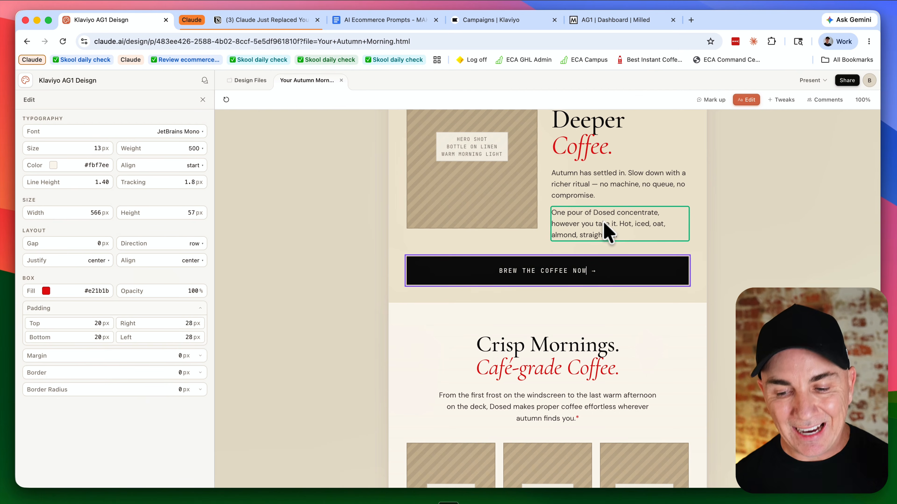
Step: Mark up the email header with the comment 'Please make this background white.' and send it to Claude
{"action": "scroll", "coordinate": [616, 226], "scroll_direction": "up", "scroll_amount": 5}
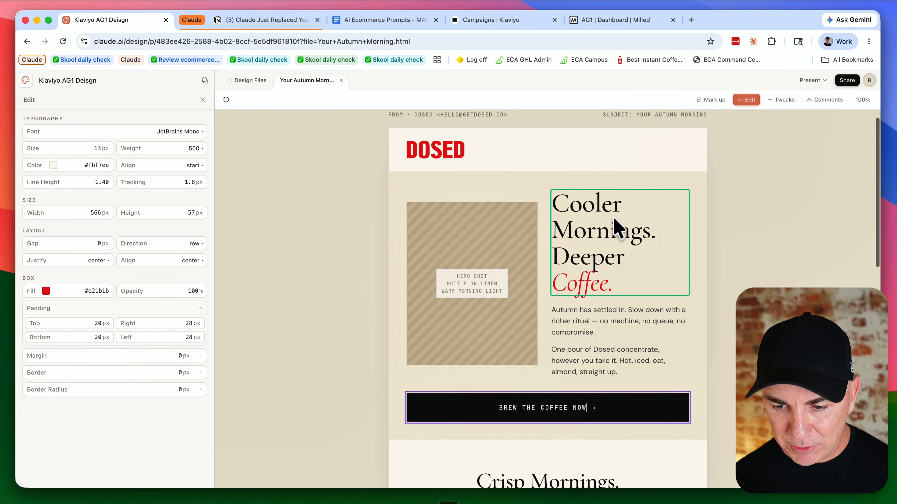
{"action": "scroll", "coordinate": [616, 226], "scroll_direction": "down", "scroll_amount": 1}
{"action": "left_click", "coordinate": [582, 178]}
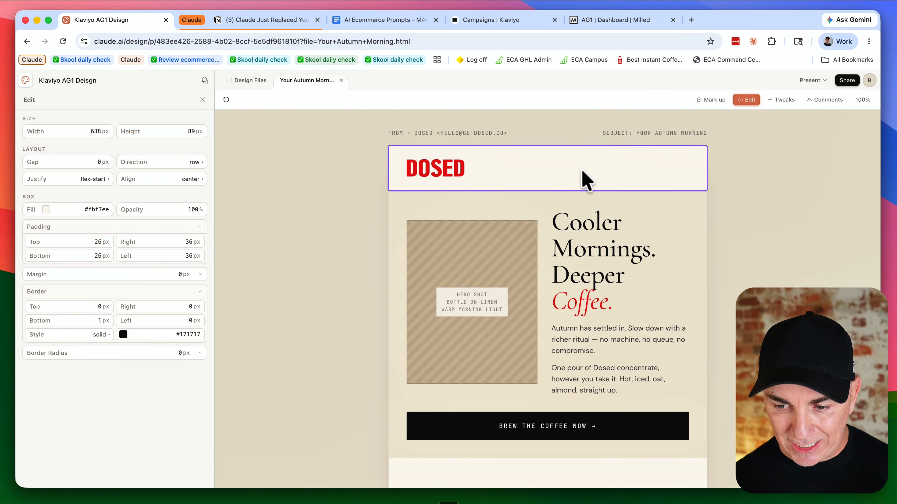
{"action": "left_click", "coordinate": [705, 101]}
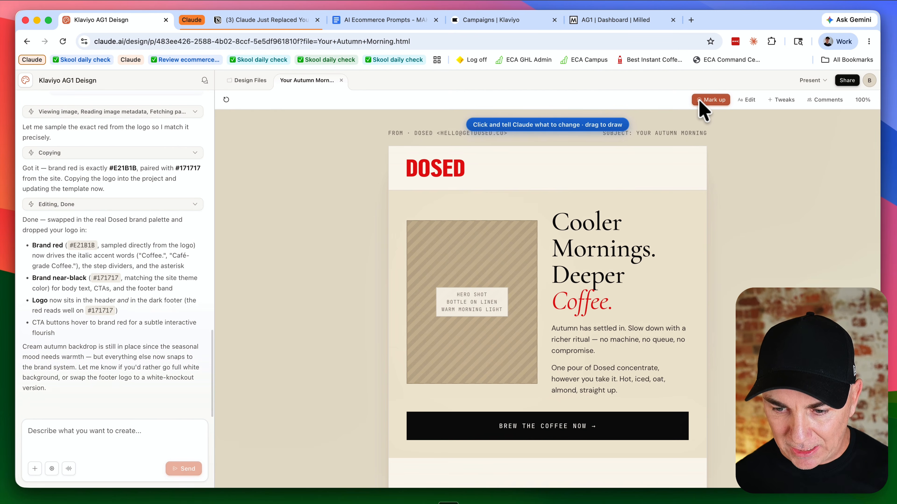
{"action": "left_click", "coordinate": [637, 164]}
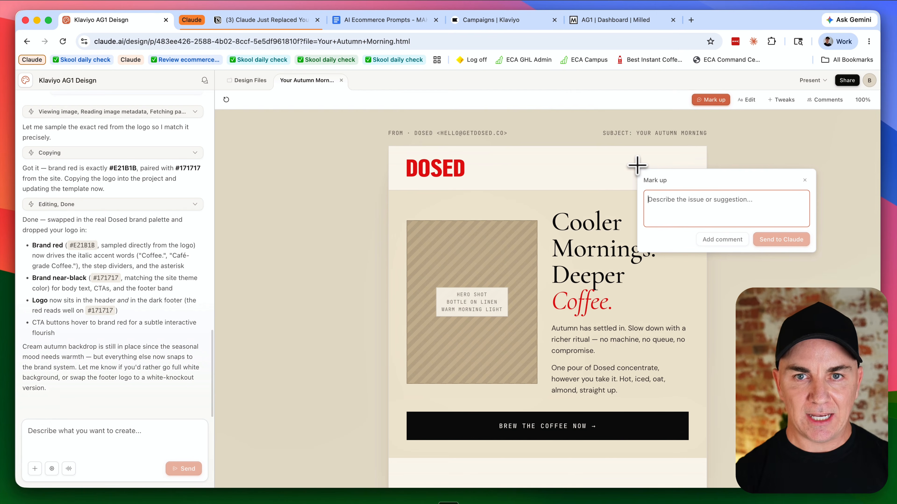
{"action": "key", "text": "fn+space"}
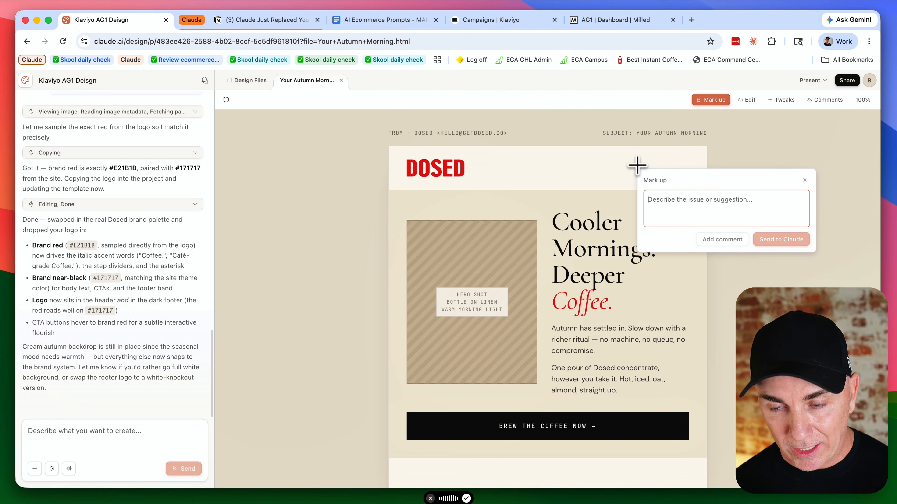
{"action": "key", "text": "fn"}
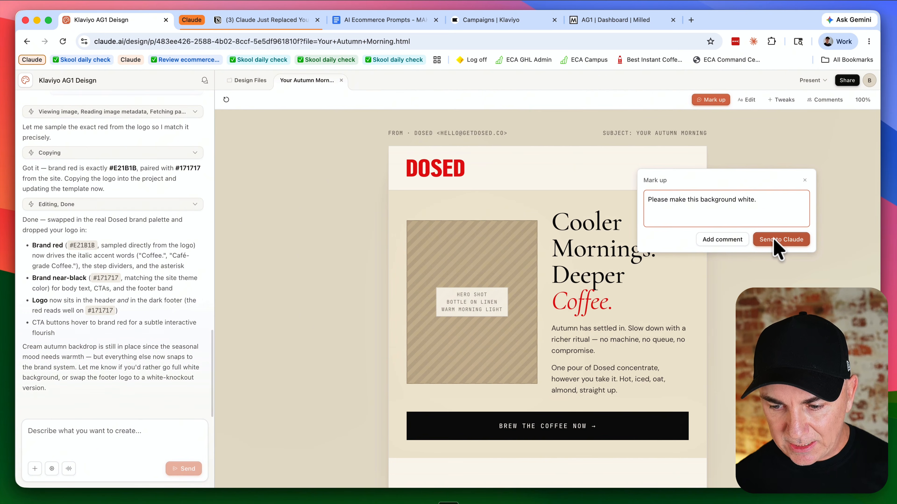
{"action": "left_click", "coordinate": [776, 240]}
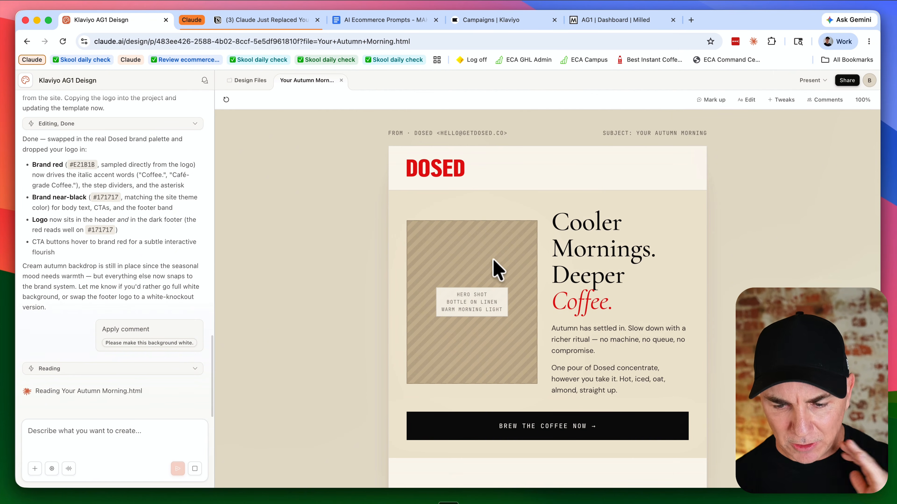
Step: Scroll through the updated email to review the header background change
{"action": "scroll", "coordinate": [495, 268], "scroll_direction": "down", "scroll_amount": 3}
{"action": "scroll", "coordinate": [494, 268], "scroll_direction": "down", "scroll_amount": 13}
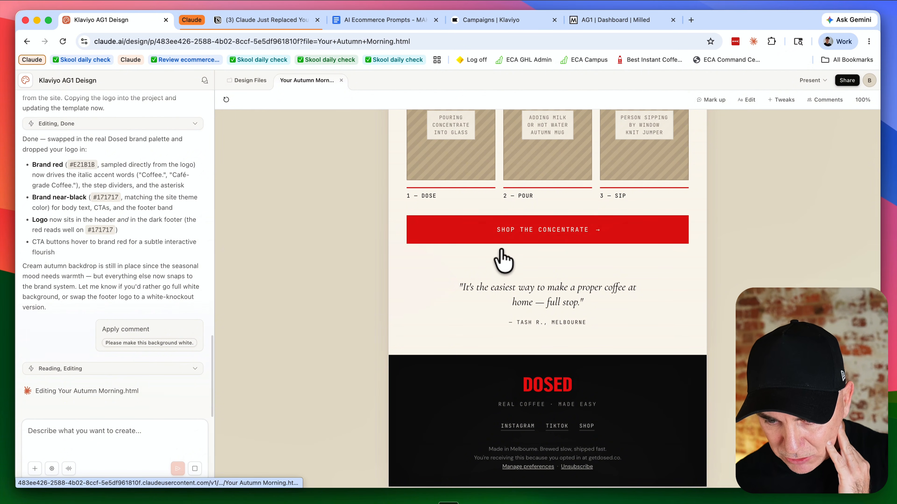
{"action": "scroll", "coordinate": [564, 302], "scroll_direction": "down", "scroll_amount": 2}
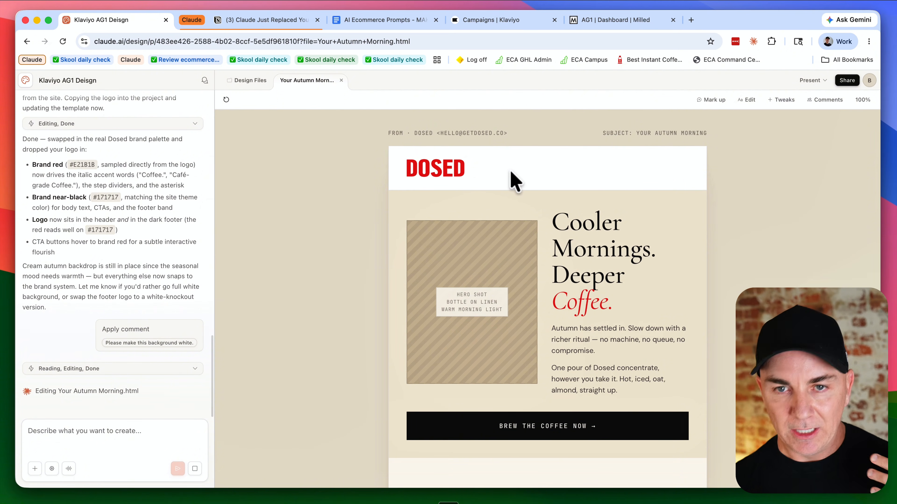
{"action": "scroll", "coordinate": [554, 200], "scroll_direction": "down", "scroll_amount": 4}
{"action": "scroll", "coordinate": [565, 207], "scroll_direction": "up", "scroll_amount": 4}
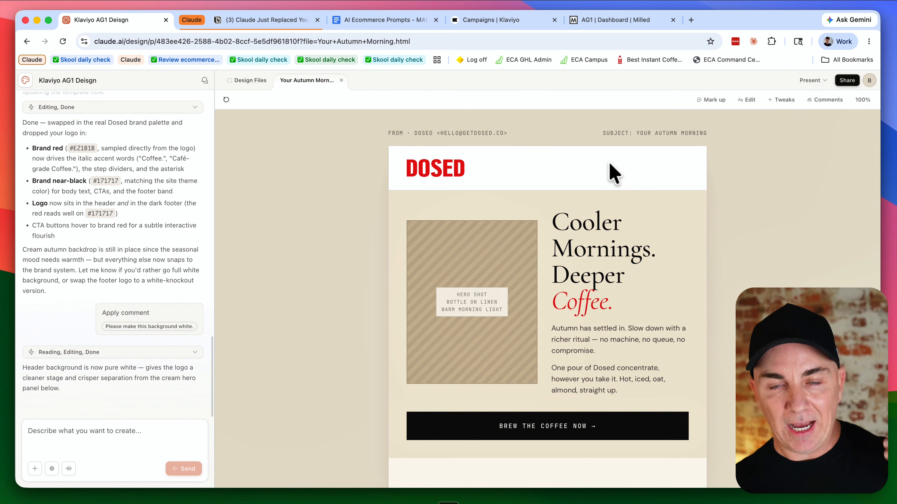
{"action": "scroll", "coordinate": [616, 175], "scroll_direction": "down", "scroll_amount": 3}
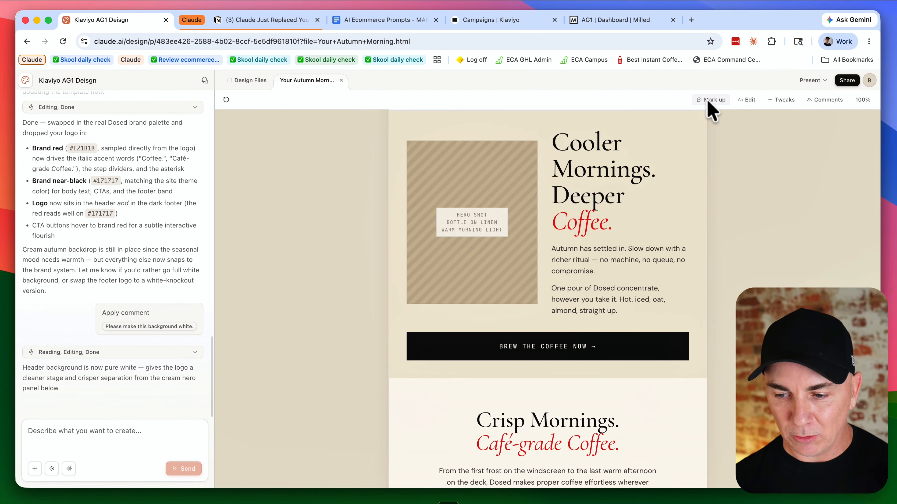
{"action": "scroll", "coordinate": [671, 183], "scroll_direction": "up", "scroll_amount": 5}
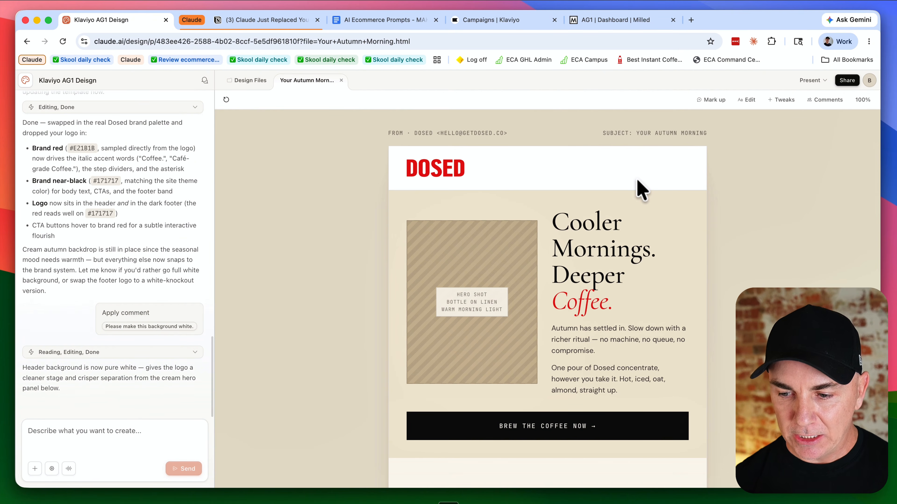
Step: Open the handoff to Claude Code from the share options and copy the handoff command
{"action": "left_click", "coordinate": [844, 82]}
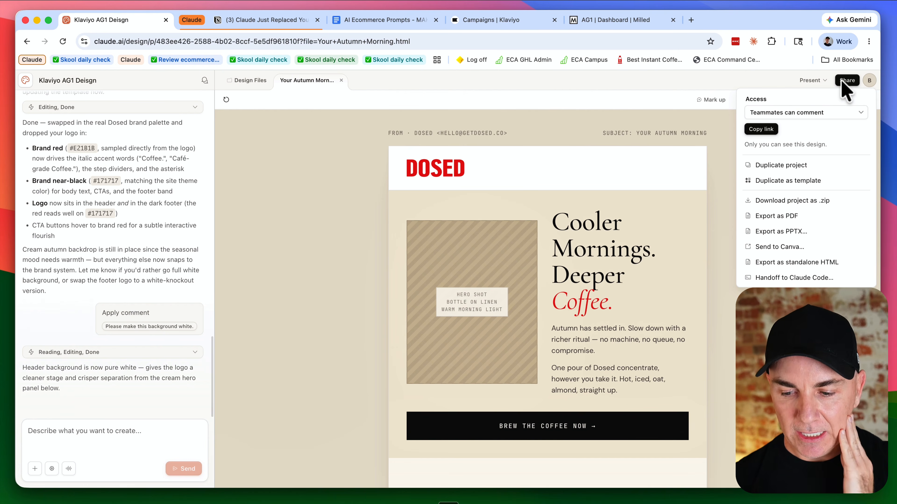
{"action": "left_click", "coordinate": [786, 279]}
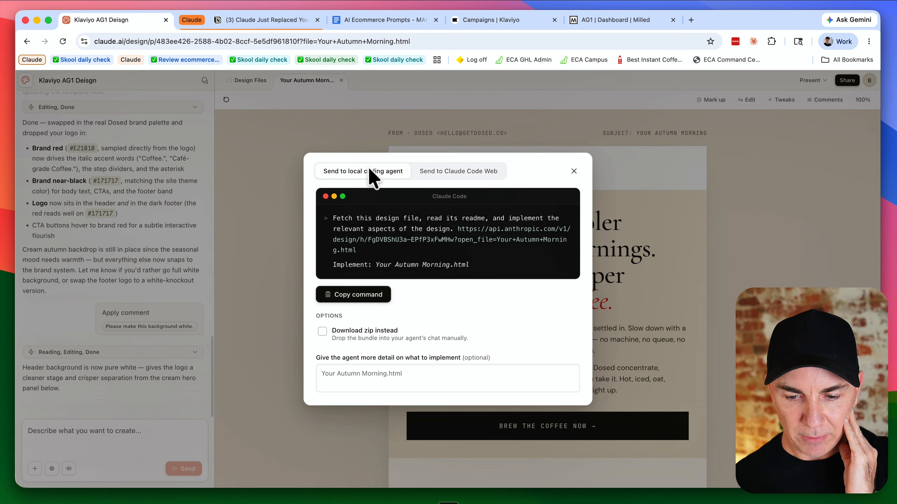
{"action": "left_click", "coordinate": [372, 296]}
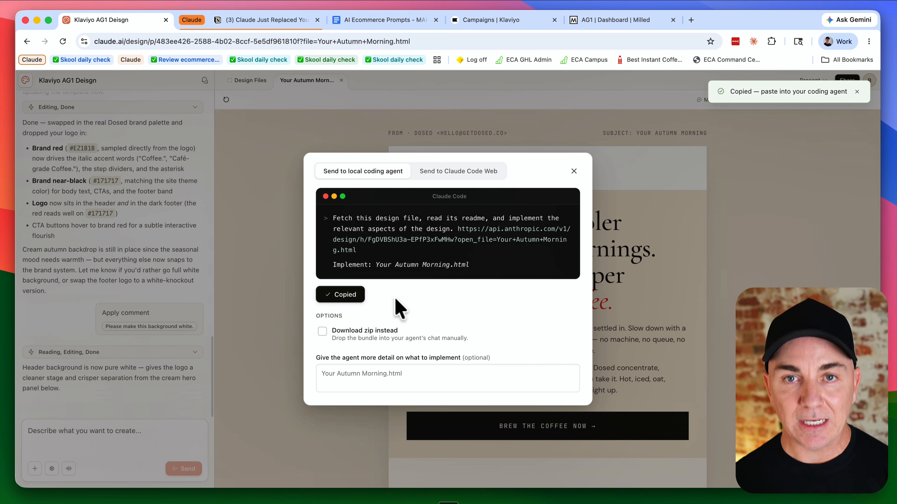
Step: Switch to Claude Code, paste the design handoff command into the prompt and submit it
{"action": "key", "text": "super+Tab"}
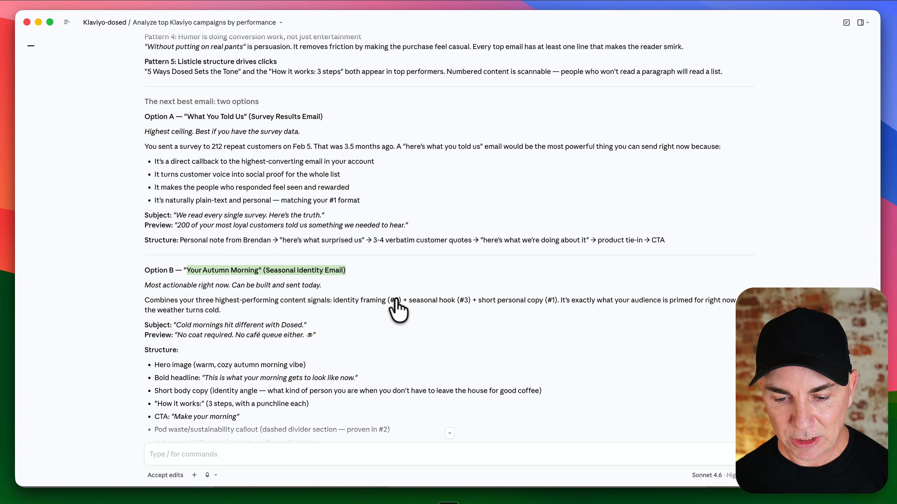
{"action": "left_click", "coordinate": [290, 452]}
{"action": "key", "text": "super+v"}
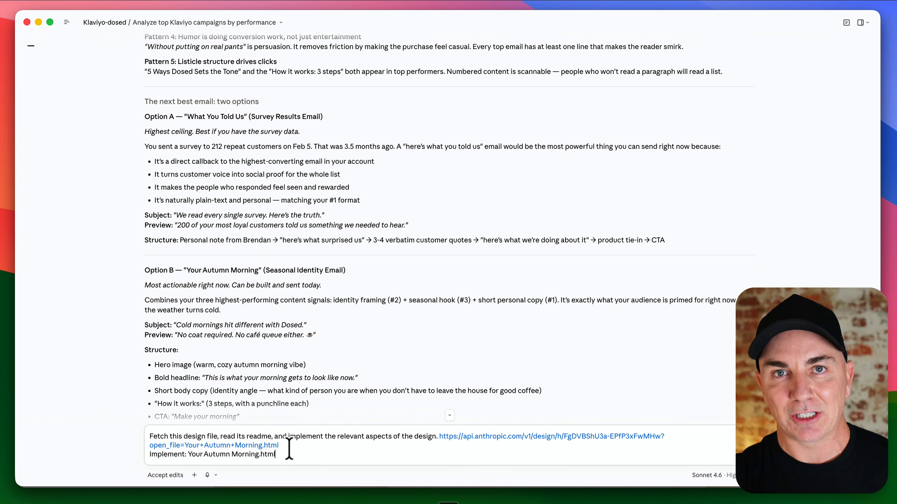
{"action": "key", "text": "Return"}
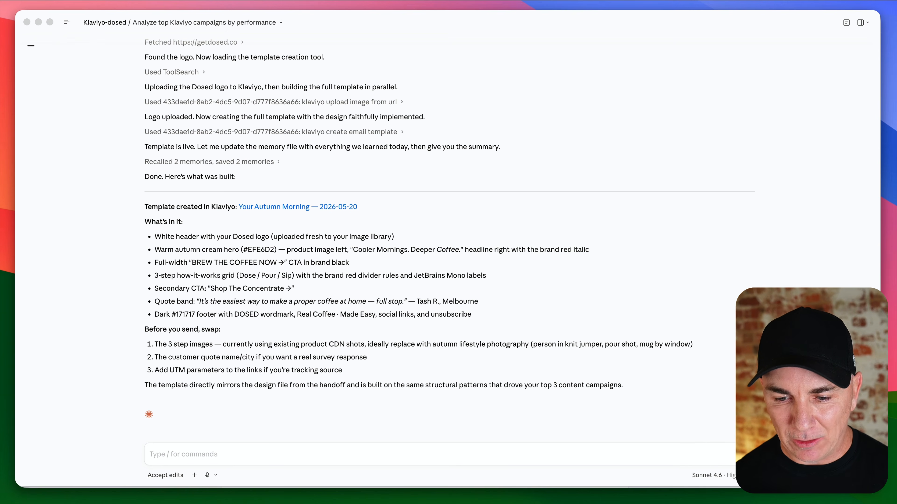
Step: Scroll through Claude Code's response to review how it built the Klaviyo template
{"action": "scroll", "coordinate": [448, 247], "scroll_direction": "up", "scroll_amount": 10}
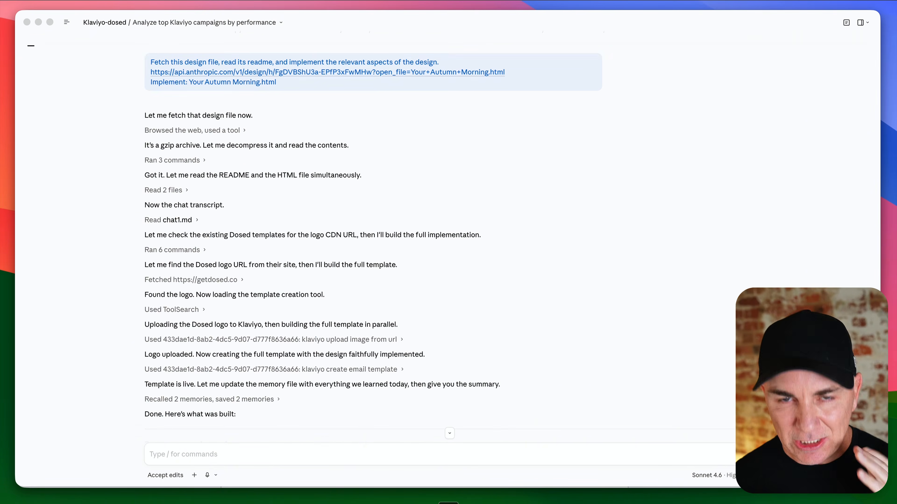
{"action": "scroll", "coordinate": [449, 247], "scroll_direction": "up", "scroll_amount": 1}
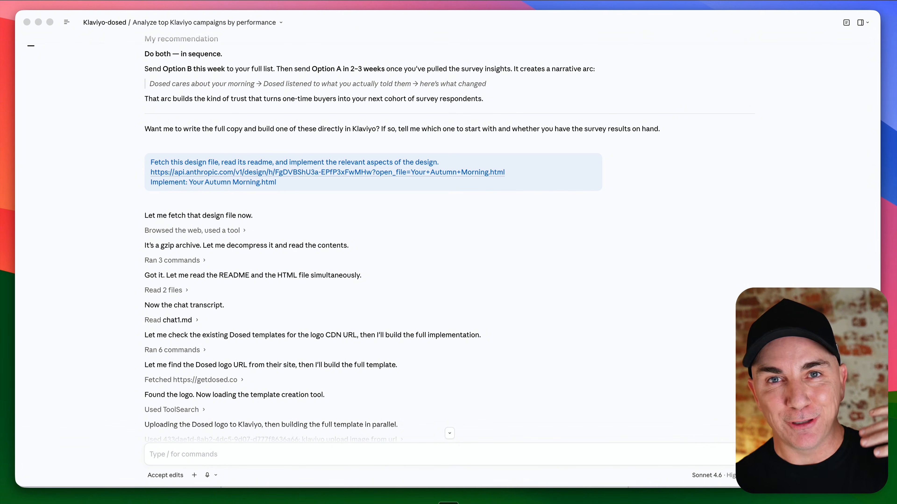
{"action": "scroll", "coordinate": [448, 247], "scroll_direction": "down", "scroll_amount": 2}
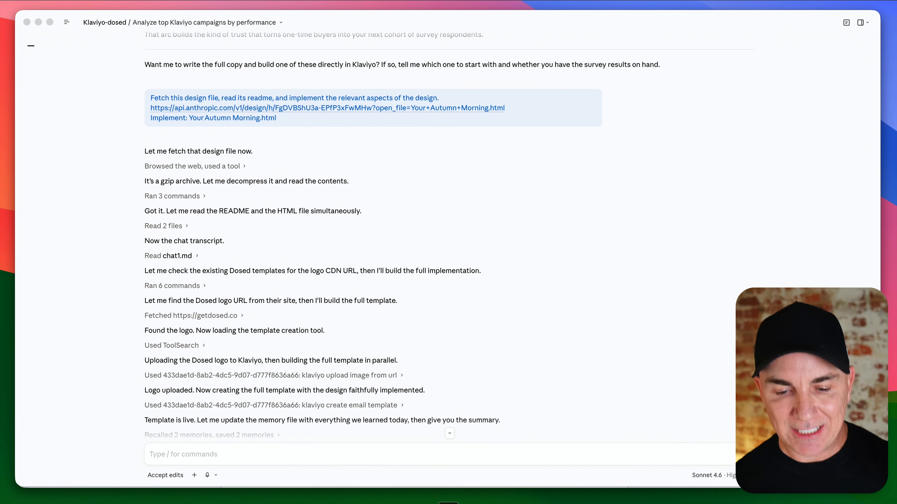
{"action": "scroll", "coordinate": [449, 247], "scroll_direction": "down", "scroll_amount": 1}
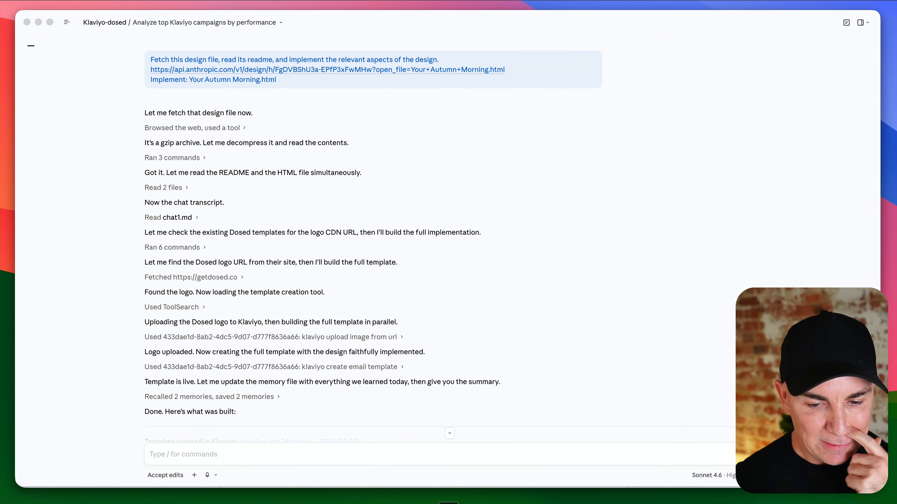
Step: Open the created Your Autumn Morning template in Klaviyo from the link in Claude Code's summary
{"action": "scroll", "coordinate": [449, 247], "scroll_direction": "down", "scroll_amount": 2}
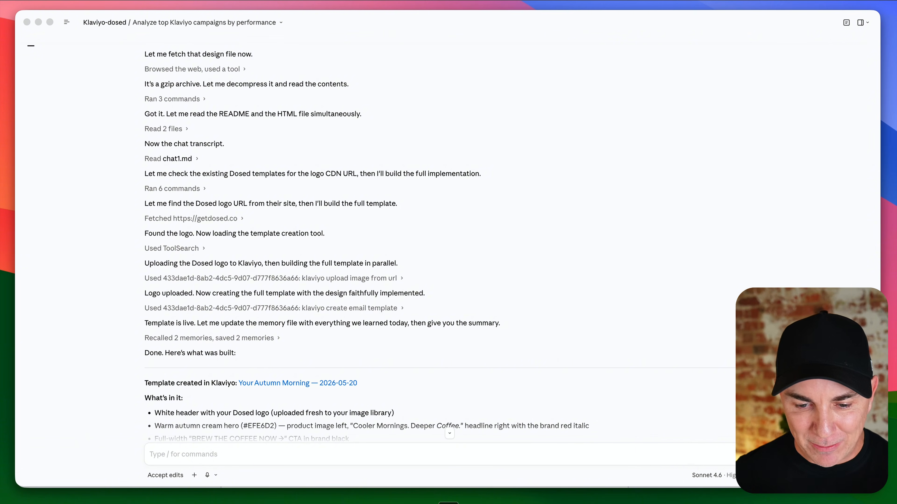
{"action": "scroll", "coordinate": [449, 247], "scroll_direction": "down", "scroll_amount": 2}
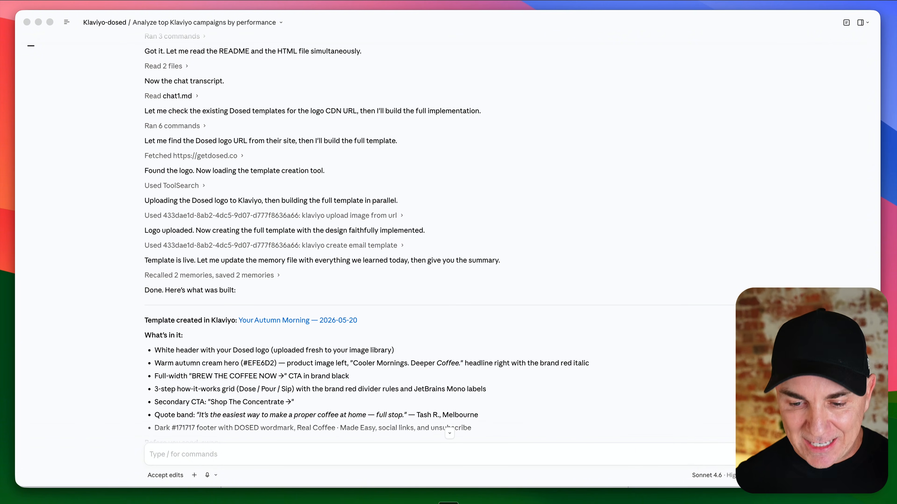
{"action": "scroll", "coordinate": [418, 237], "scroll_direction": "down", "scroll_amount": 2}
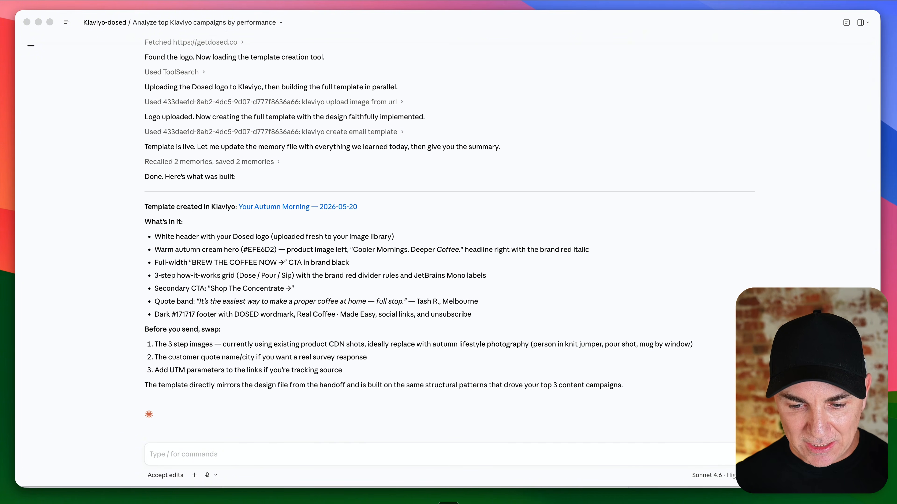
{"action": "left_click", "coordinate": [274, 207]}
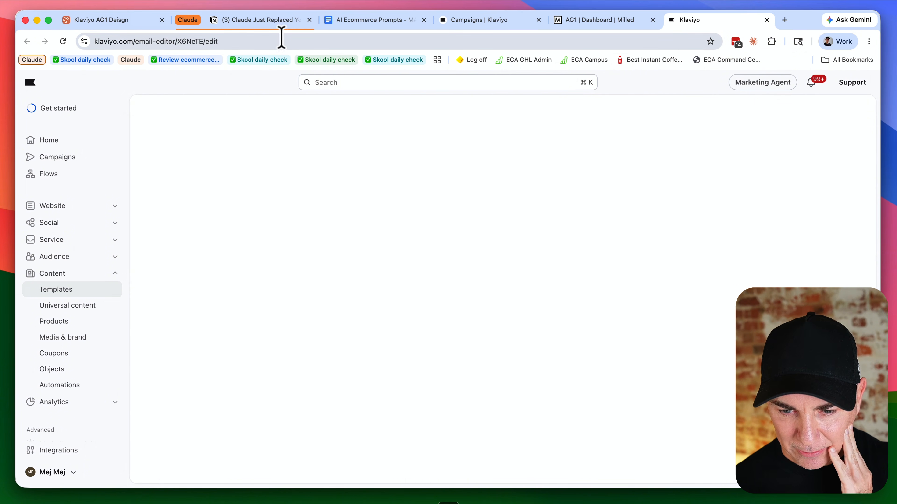
Step: Preview the HTML template in Klaviyo and scroll through the rendered email
{"action": "scroll", "coordinate": [275, 316], "scroll_direction": "down", "scroll_amount": 10}
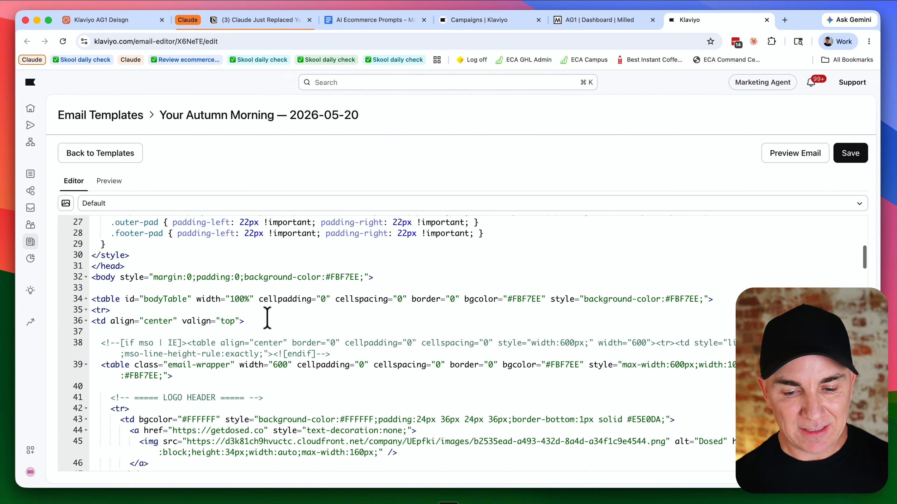
{"action": "left_click", "coordinate": [109, 181]}
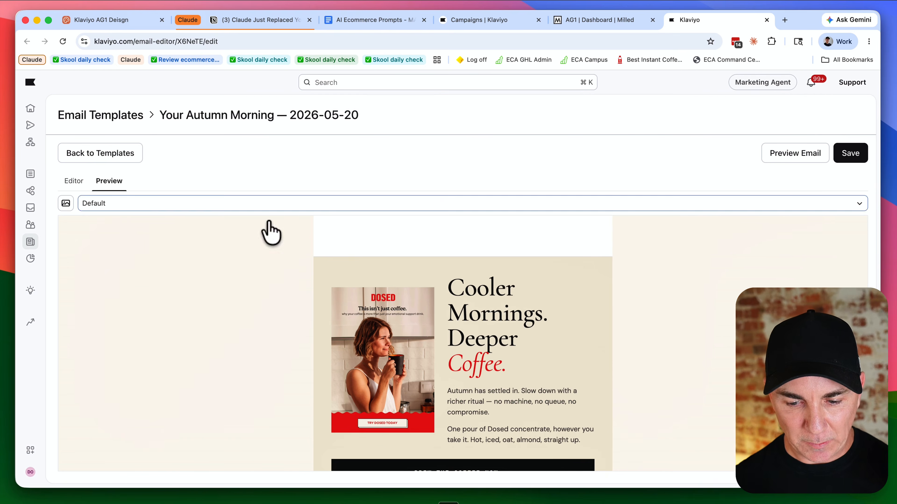
{"action": "scroll", "coordinate": [415, 260], "scroll_direction": "down", "scroll_amount": 5}
{"action": "scroll", "coordinate": [475, 293], "scroll_direction": "down", "scroll_amount": 5}
{"action": "scroll", "coordinate": [476, 305], "scroll_direction": "up", "scroll_amount": 10}
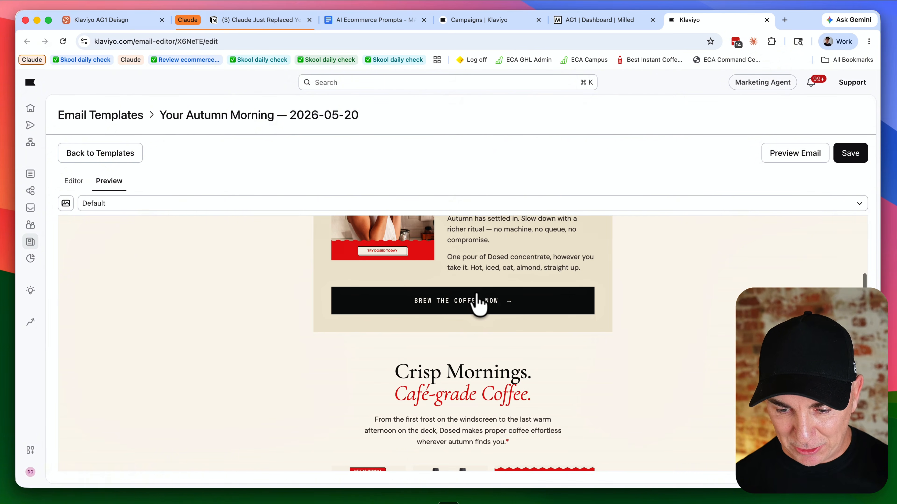
{"action": "scroll", "coordinate": [473, 316], "scroll_direction": "down", "scroll_amount": 10}
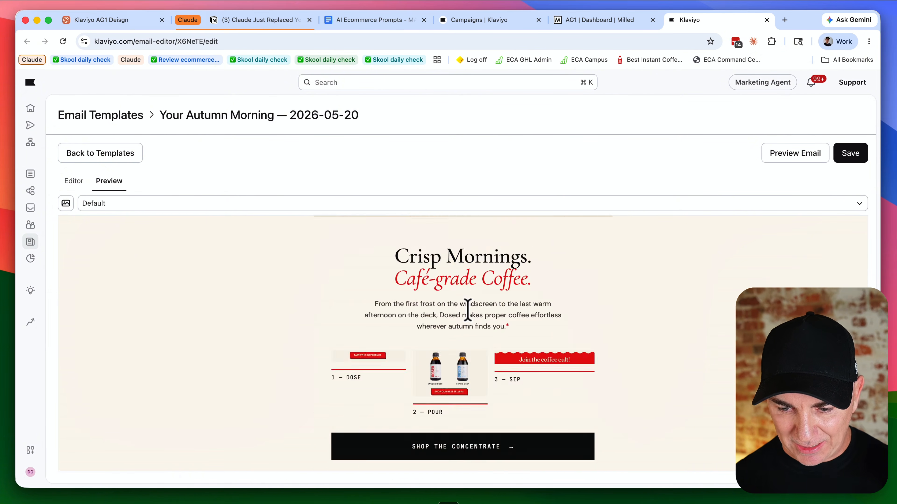
{"action": "scroll", "coordinate": [473, 321], "scroll_direction": "up", "scroll_amount": 15}
{"action": "scroll", "coordinate": [469, 309], "scroll_direction": "down", "scroll_amount": 1}
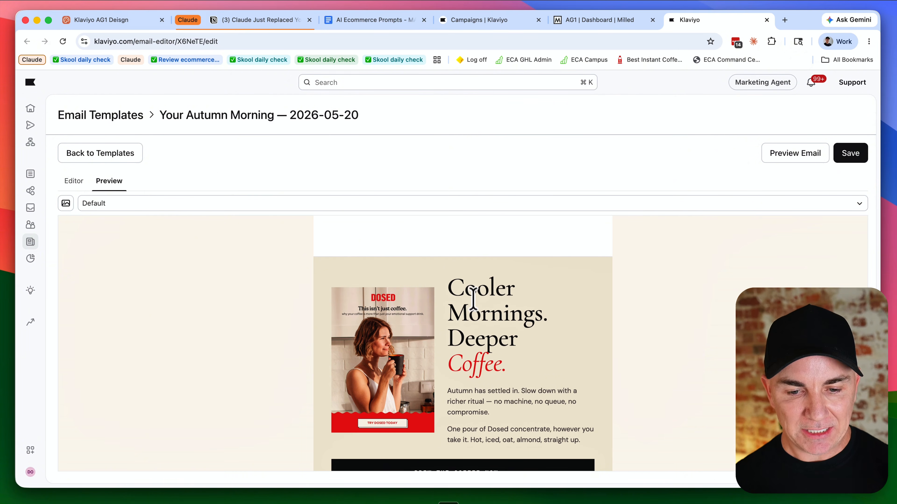
Step: Copy the prompt for converting the email into a Drag and Drop Klaviyo template from the prompts document and submit it in Claude Code
{"action": "left_click", "coordinate": [390, 20]}
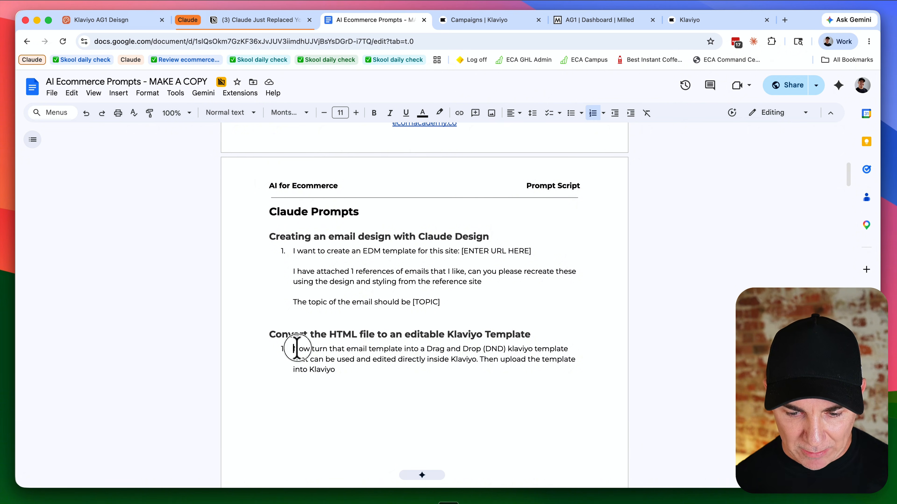
{"action": "left_click_drag", "start_coordinate": [292, 349], "coordinate": [338, 369]}
{"action": "key", "text": "super+c"}
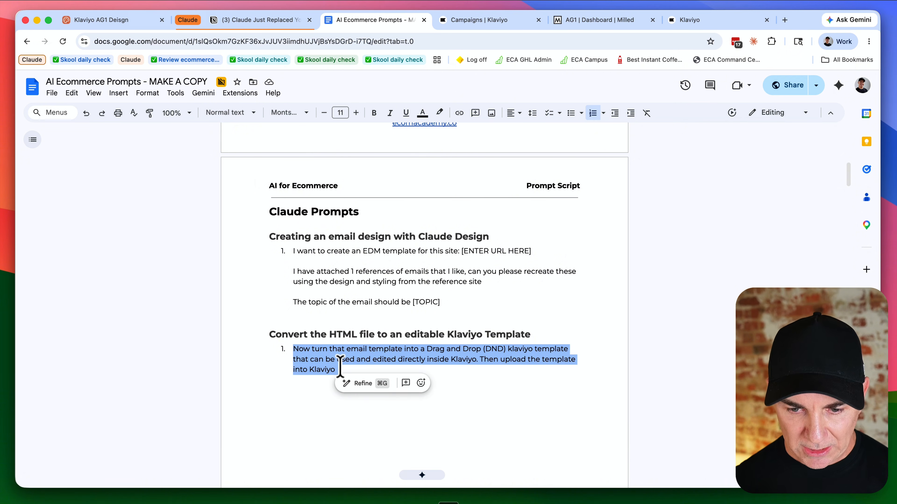
{"action": "key", "text": "super+Tab"}
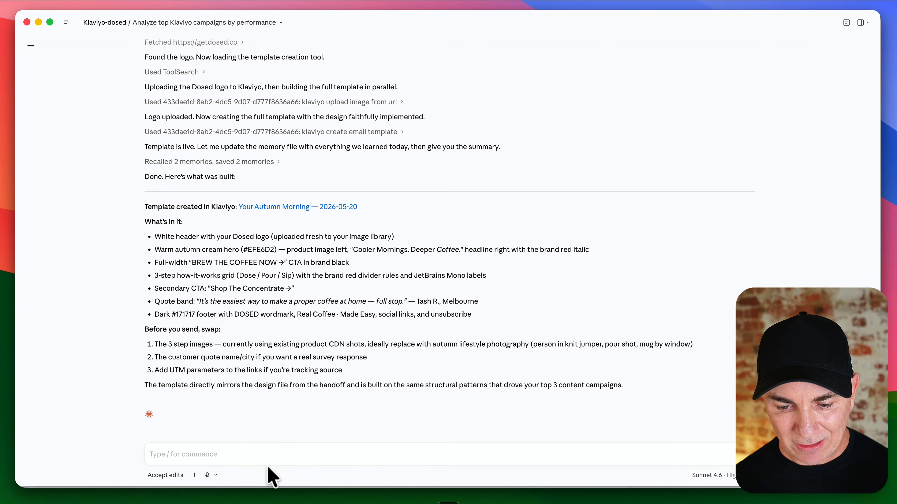
{"action": "left_click", "coordinate": [272, 456]}
{"action": "key", "text": "super+v"}
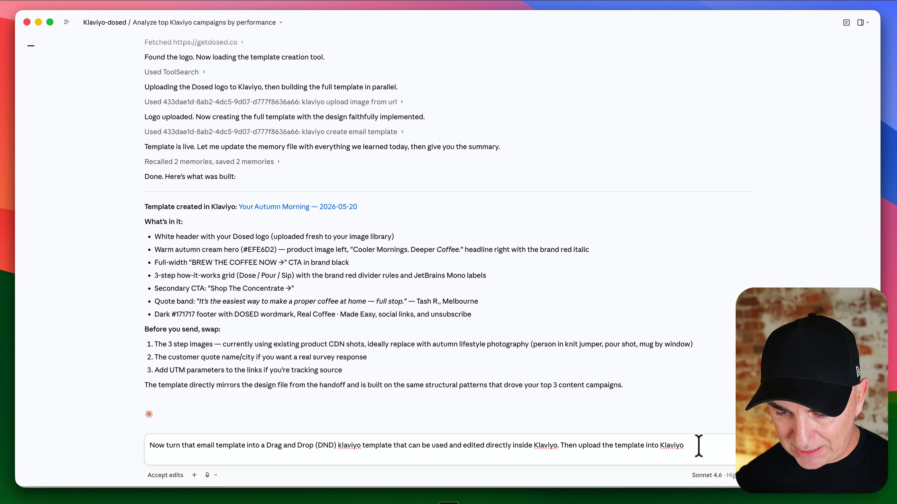
{"action": "key", "text": "Return"}
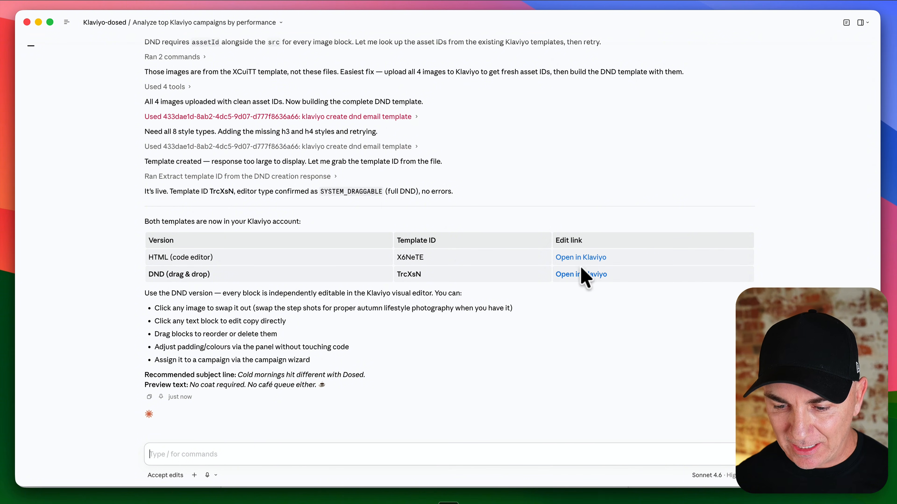
Step: Open the drag-and-drop version of the template in the Klaviyo editor and scroll through it
{"action": "left_click", "coordinate": [581, 274]}
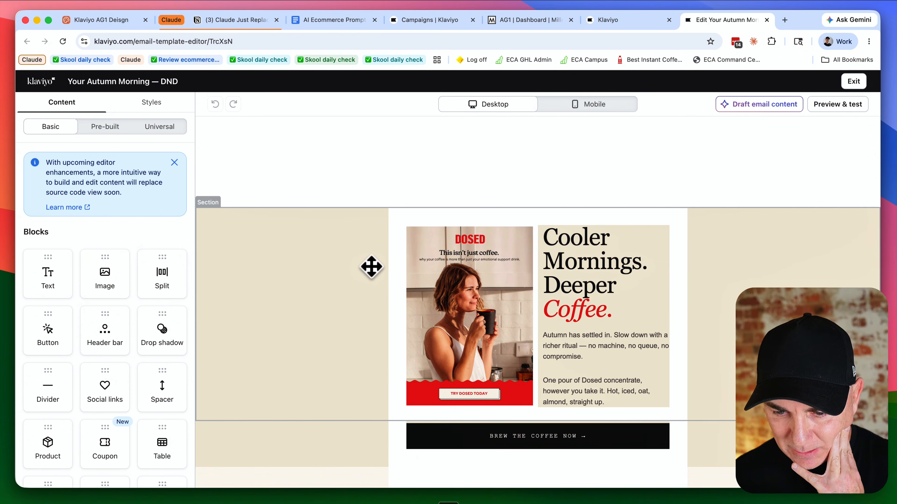
{"action": "scroll", "coordinate": [372, 266], "scroll_direction": "down", "scroll_amount": 5}
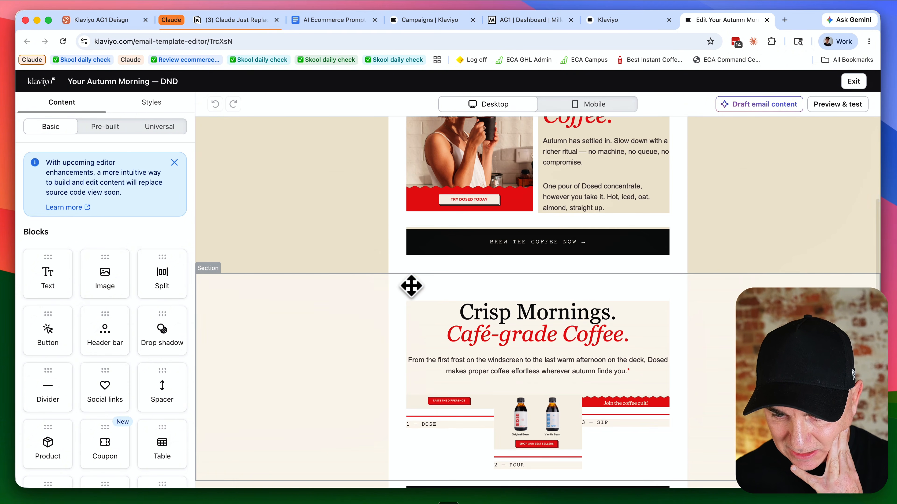
{"action": "scroll", "coordinate": [404, 289], "scroll_direction": "up", "scroll_amount": 2}
{"action": "scroll", "coordinate": [404, 289], "scroll_direction": "up", "scroll_amount": 5}
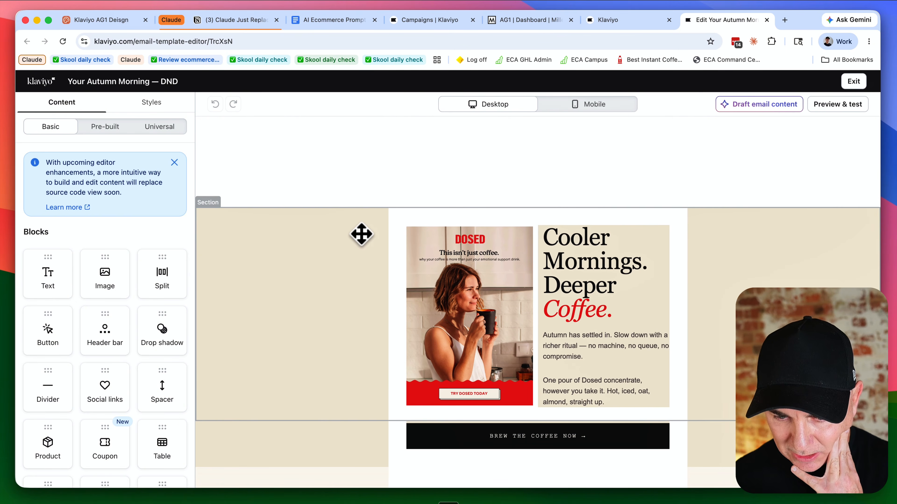
{"action": "scroll", "coordinate": [361, 235], "scroll_direction": "down", "scroll_amount": 3}
{"action": "scroll", "coordinate": [360, 234], "scroll_direction": "up", "scroll_amount": 3}
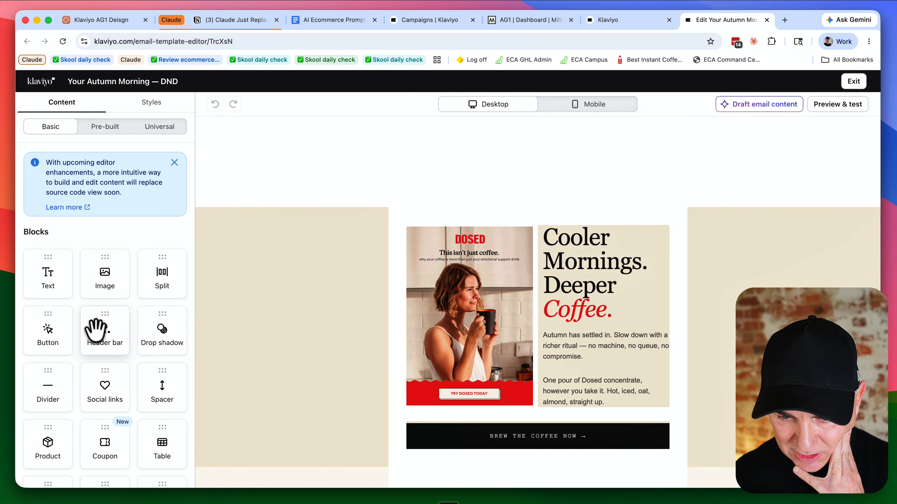
Step: Add a Header bar block with the Dosed logo above the hero section
{"action": "left_click_drag", "start_coordinate": [272, 268], "coordinate": [492, 205]}
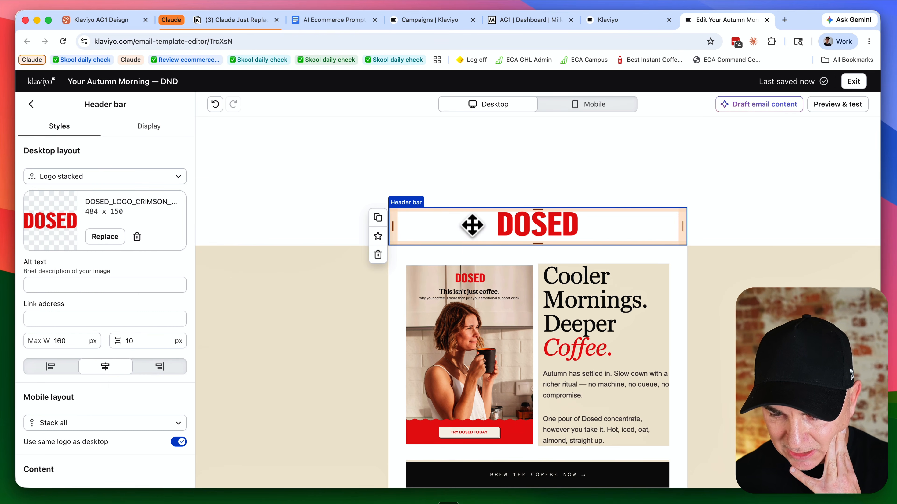
{"action": "scroll", "coordinate": [169, 369], "scroll_direction": "down", "scroll_amount": 8}
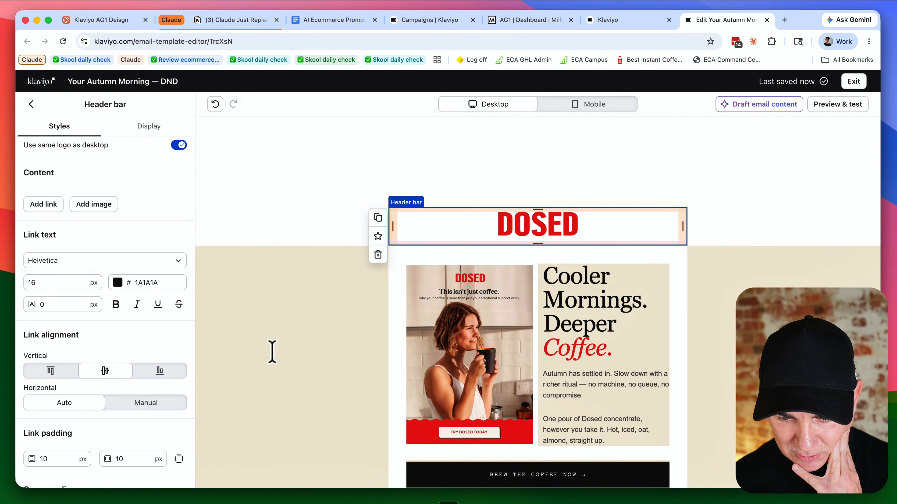
{"action": "scroll", "coordinate": [338, 321], "scroll_direction": "down", "scroll_amount": 10}
Step: Scroll through the drag-and-drop template to review its sections
{"action": "left_click", "coordinate": [374, 214]}
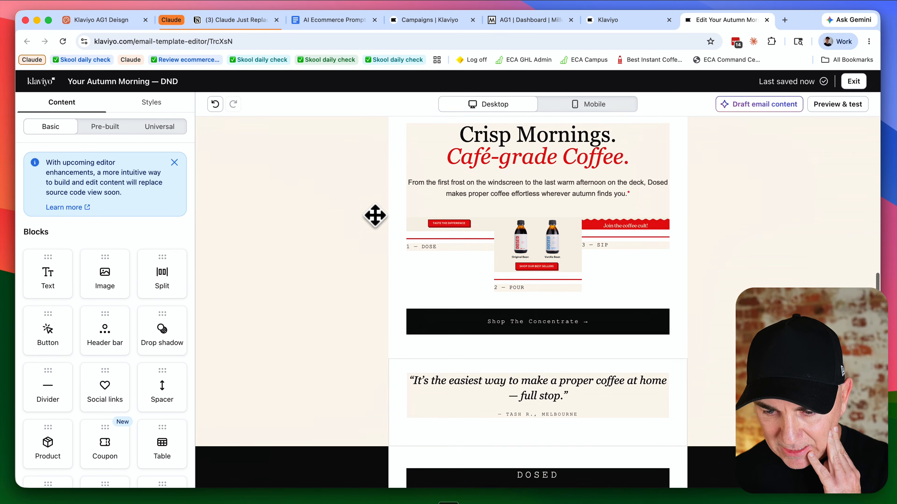
{"action": "scroll", "coordinate": [374, 216], "scroll_direction": "down", "scroll_amount": 2}
{"action": "scroll", "coordinate": [376, 216], "scroll_direction": "up", "scroll_amount": 3}
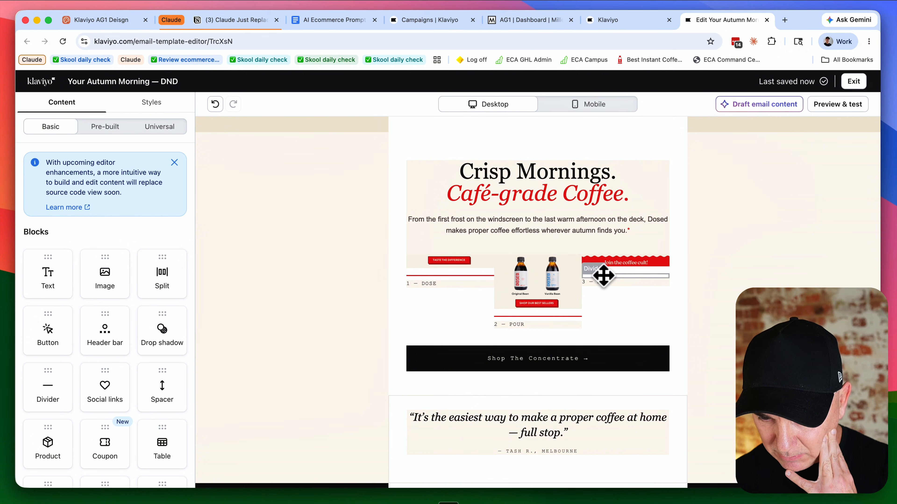
{"action": "scroll", "coordinate": [357, 277], "scroll_direction": "up", "scroll_amount": 10}
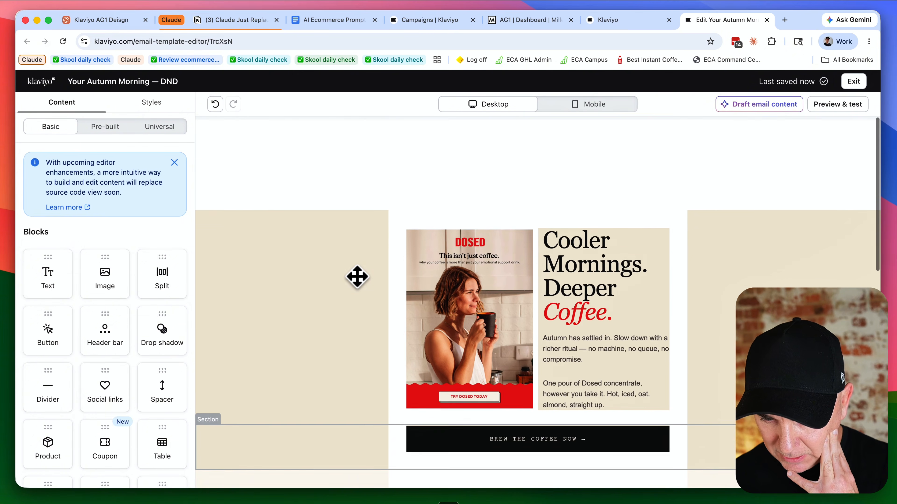
{"action": "scroll", "coordinate": [357, 277], "scroll_direction": "down", "scroll_amount": 6}
{"action": "scroll", "coordinate": [357, 277], "scroll_direction": "up", "scroll_amount": 6}
{"action": "scroll", "coordinate": [497, 282], "scroll_direction": "down", "scroll_amount": 1}
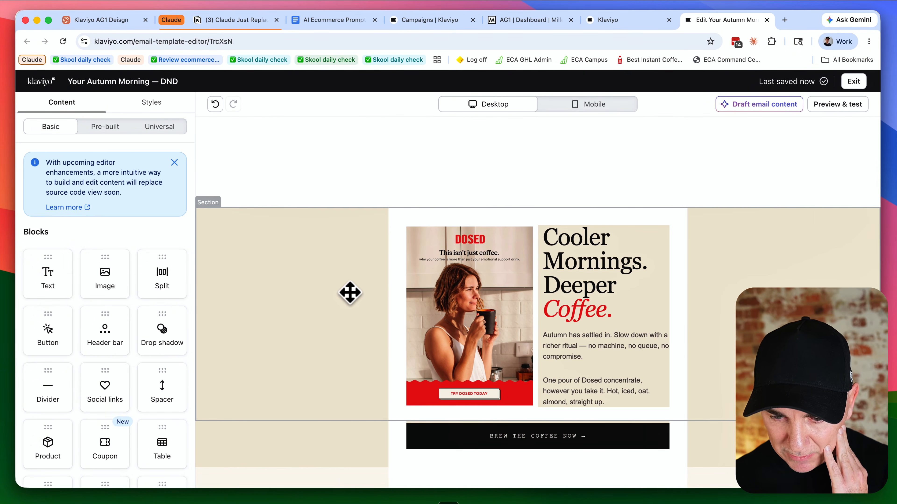
{"action": "scroll", "coordinate": [300, 291], "scroll_direction": "down", "scroll_amount": 3}
{"action": "scroll", "coordinate": [252, 290], "scroll_direction": "up", "scroll_amount": 3}
{"action": "scroll", "coordinate": [88, 280], "scroll_direction": "down", "scroll_amount": 5}
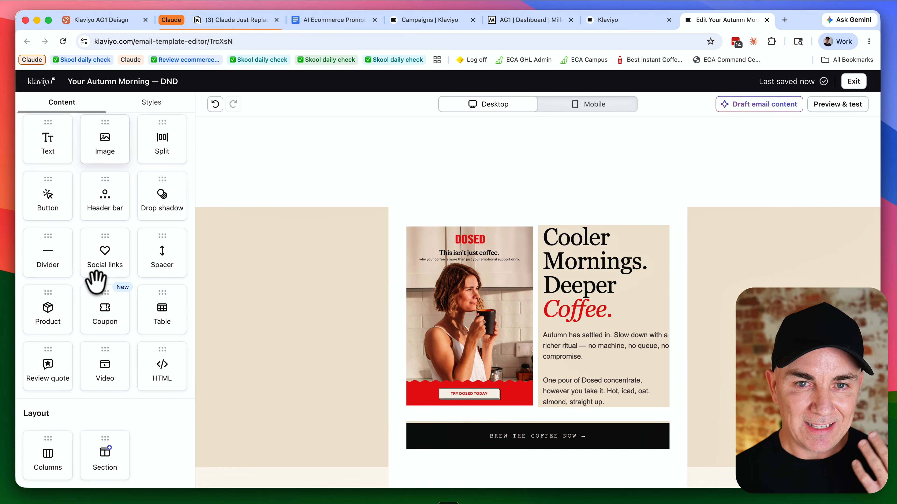
{"action": "scroll", "coordinate": [342, 330], "scroll_direction": "down", "scroll_amount": 10}
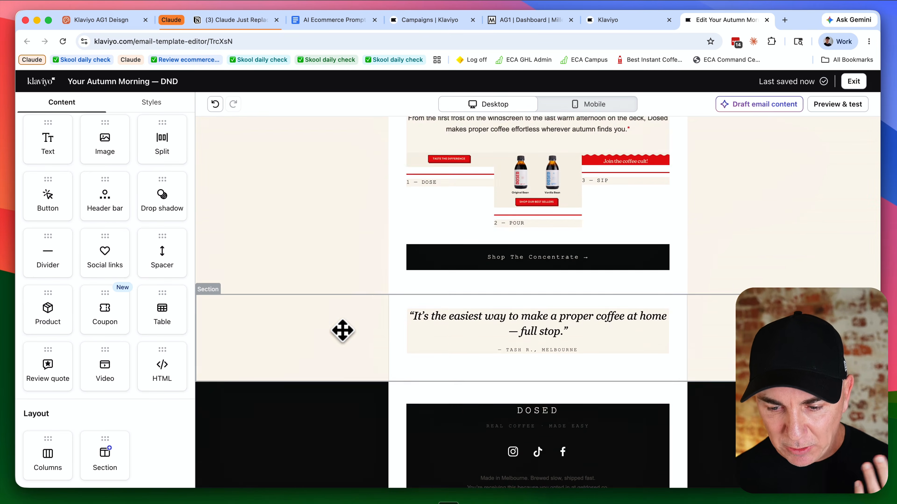
{"action": "scroll", "coordinate": [342, 331], "scroll_direction": "up", "scroll_amount": 8}
{"action": "scroll", "coordinate": [342, 330], "scroll_direction": "up", "scroll_amount": 3}
{"action": "scroll", "coordinate": [357, 322], "scroll_direction": "down", "scroll_amount": 4}
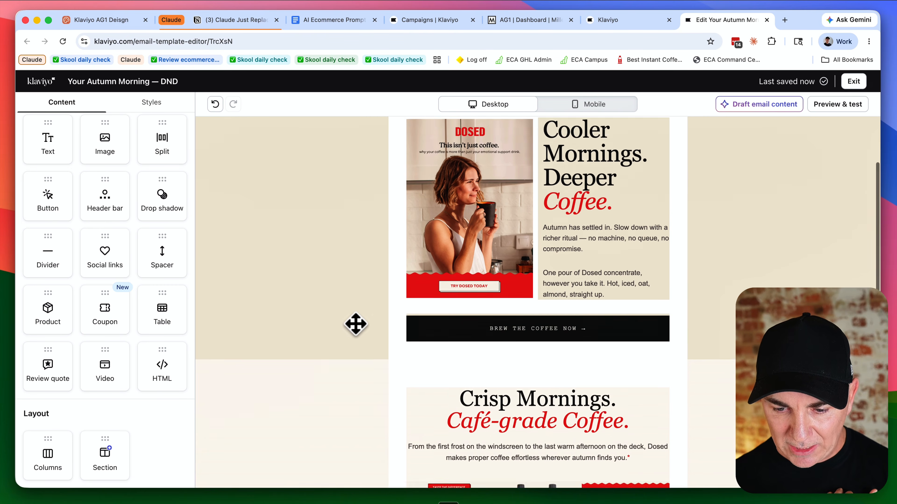
{"action": "scroll", "coordinate": [375, 274], "scroll_direction": "up", "scroll_amount": 4}
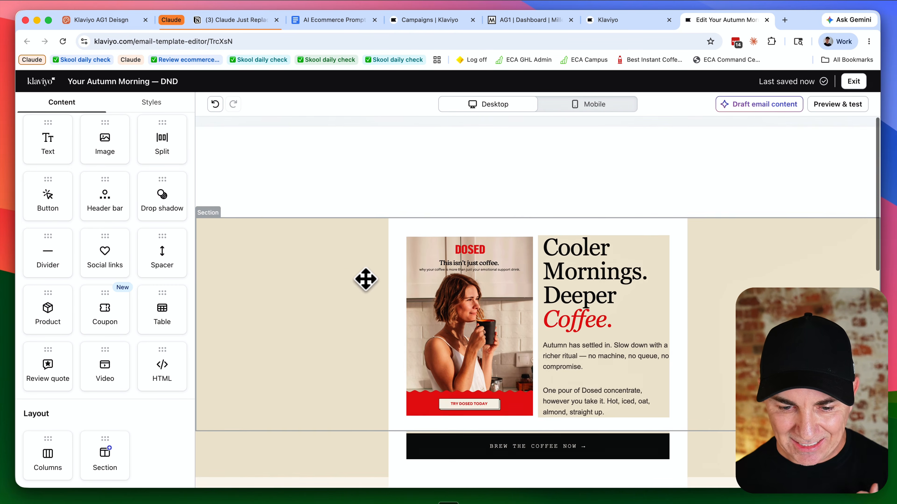
Step: Set the header bar's desktop layout to Logo centered
{"action": "left_click_drag", "start_coordinate": [310, 165], "coordinate": [480, 200]}
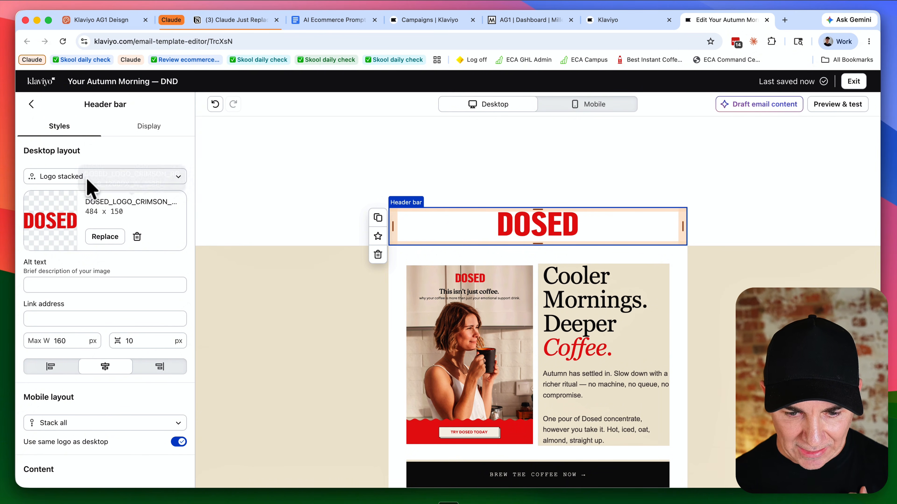
{"action": "left_click", "coordinate": [75, 178]}
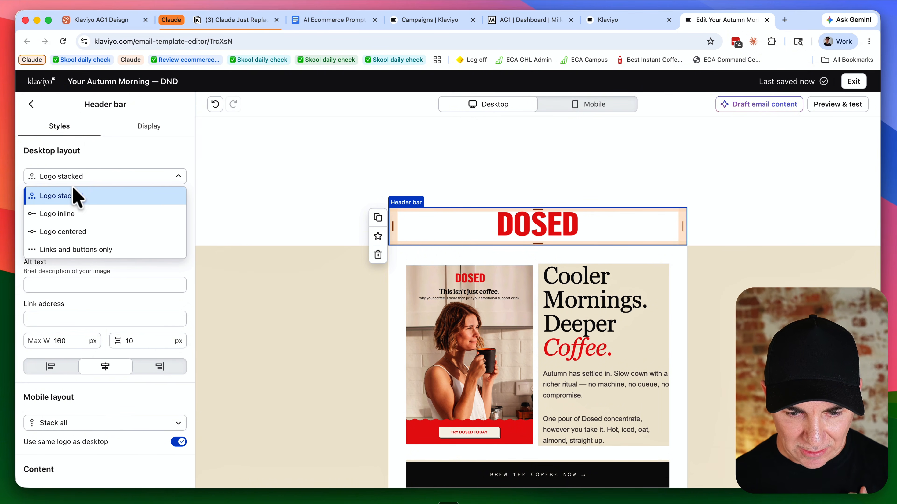
{"action": "left_click", "coordinate": [79, 232]}
Step: Select and inspect the hero heading and the Crisp Mornings text blocks in the editor
{"action": "scroll", "coordinate": [268, 258], "scroll_direction": "down", "scroll_amount": 4}
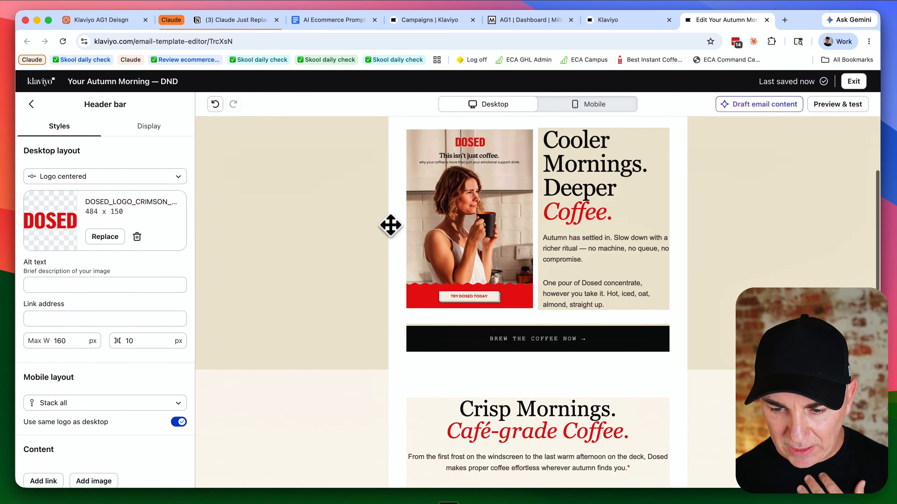
{"action": "left_click", "coordinate": [550, 145]}
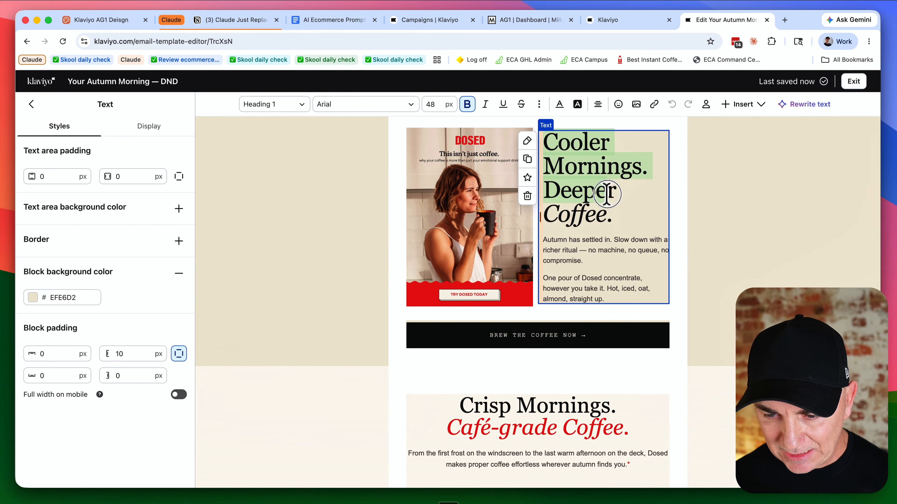
{"action": "scroll", "coordinate": [583, 240], "scroll_direction": "down", "scroll_amount": 5}
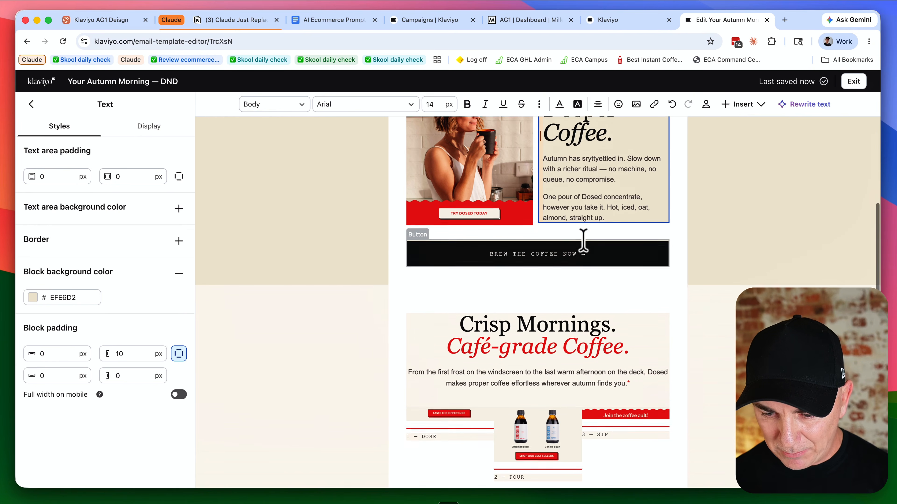
{"action": "left_click", "coordinate": [542, 264]}
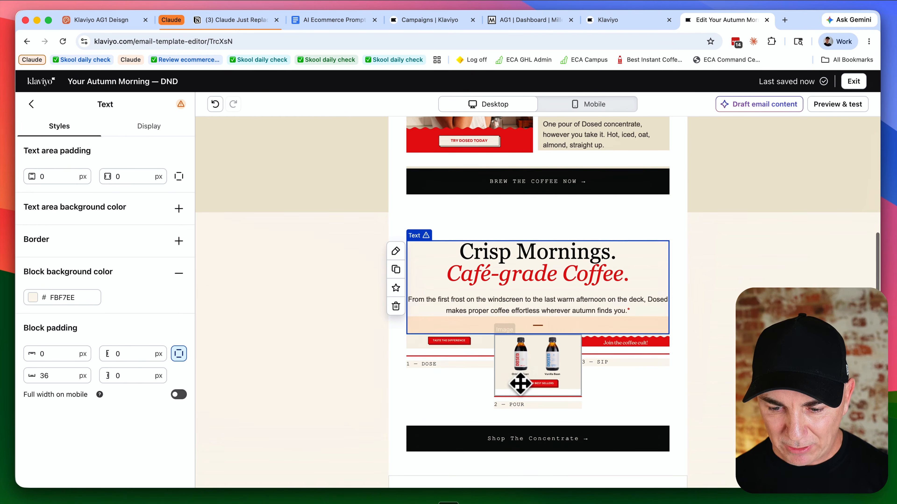
{"action": "scroll", "coordinate": [517, 381], "scroll_direction": "down", "scroll_amount": 8}
{"action": "scroll", "coordinate": [514, 370], "scroll_direction": "up", "scroll_amount": 15}
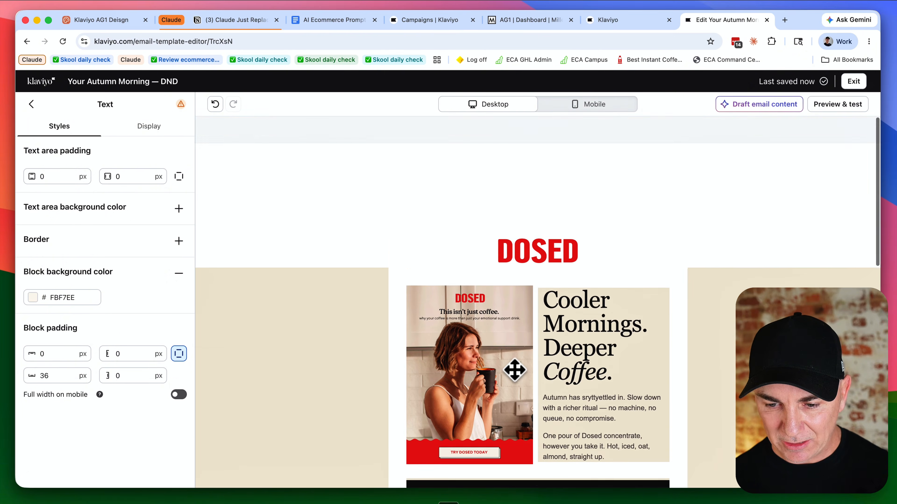
{"action": "scroll", "coordinate": [512, 367], "scroll_direction": "down", "scroll_amount": 4}
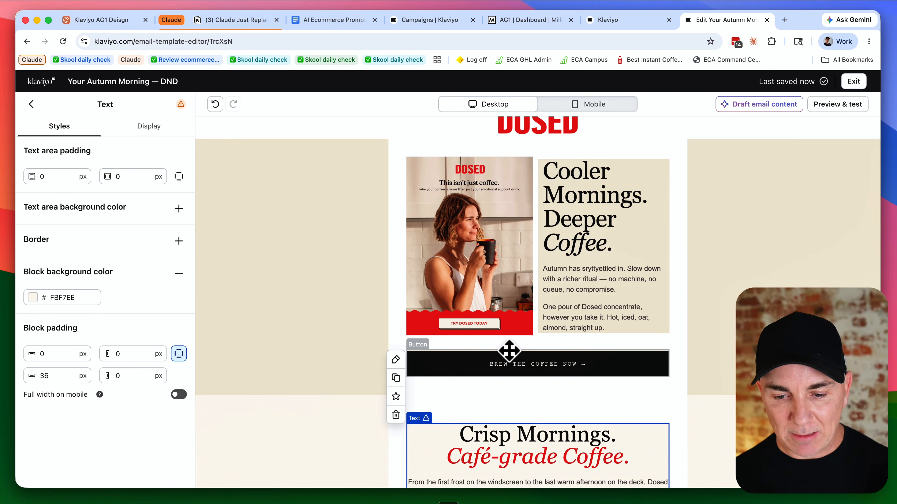
{"action": "scroll", "coordinate": [509, 350], "scroll_direction": "down", "scroll_amount": 7}
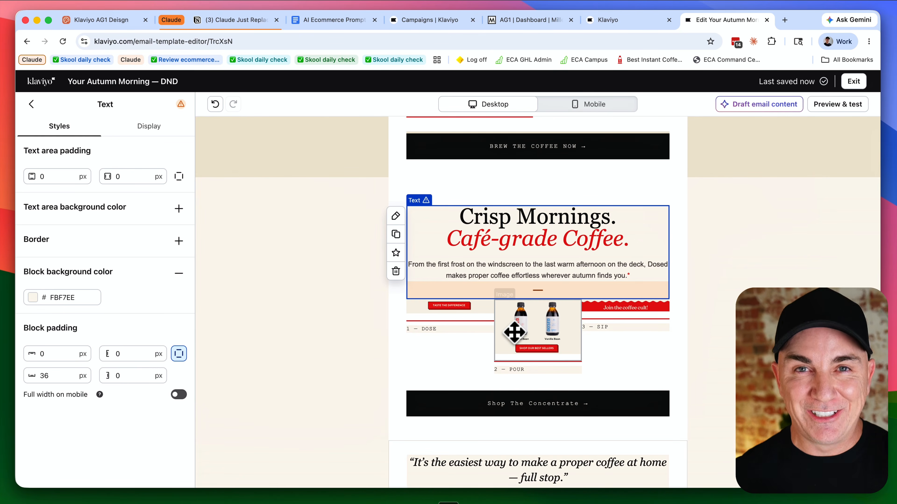